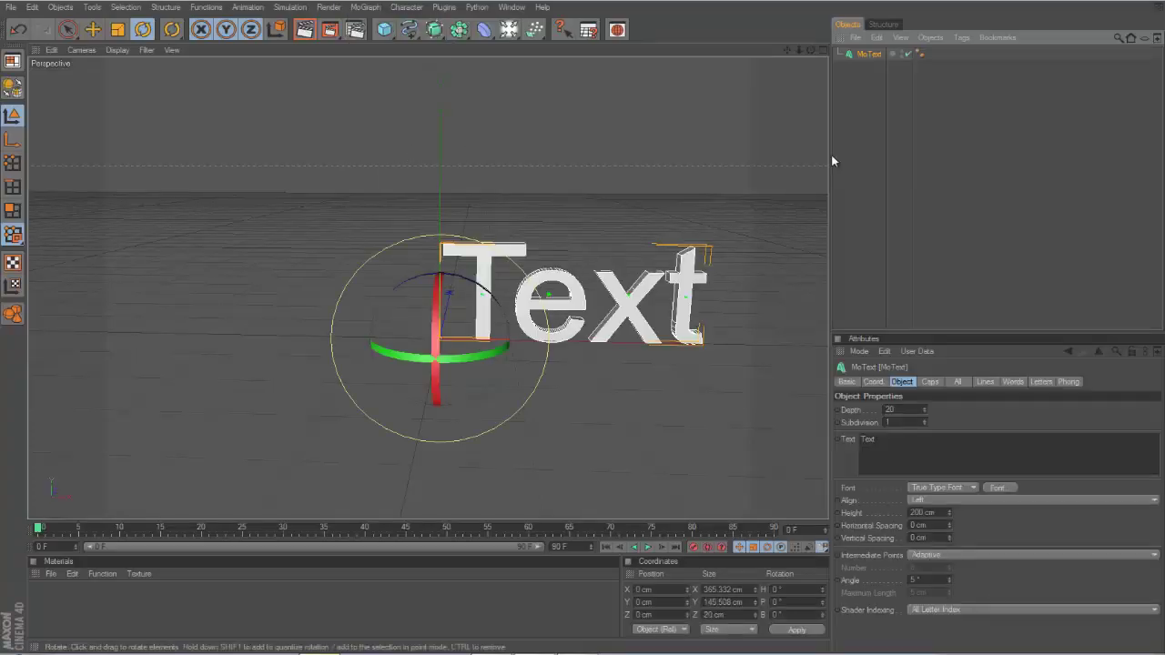
Replace the MoText's default word with SOLEGFX.
double_click(896, 439)
key(BackSpace)
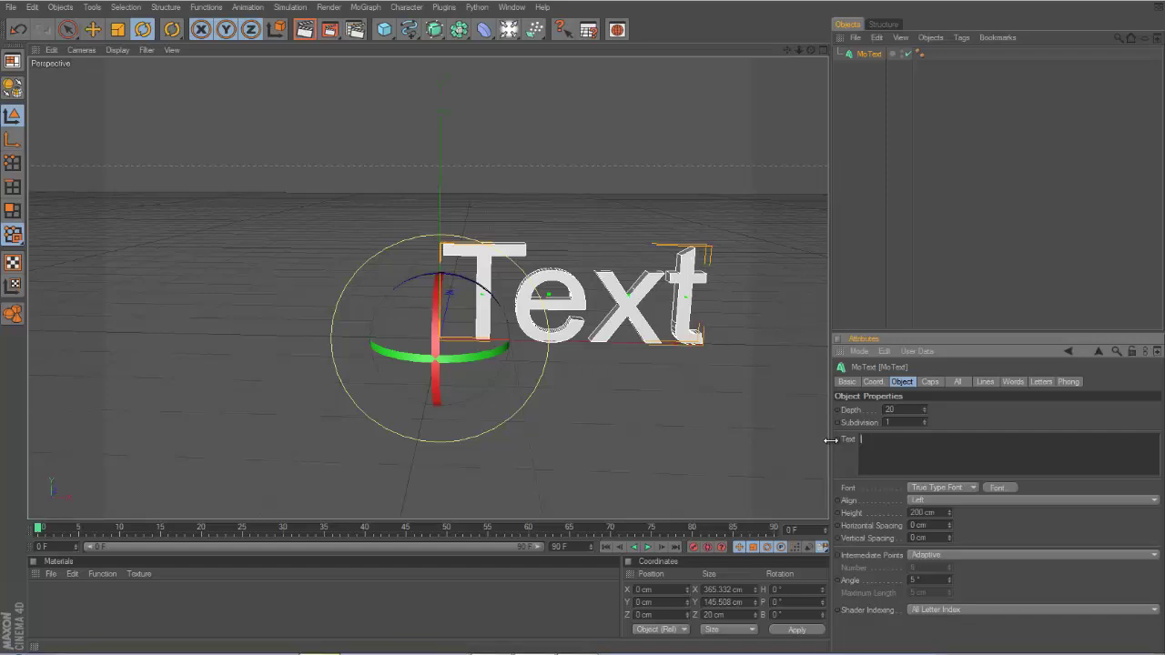
text(SOLEGFX)
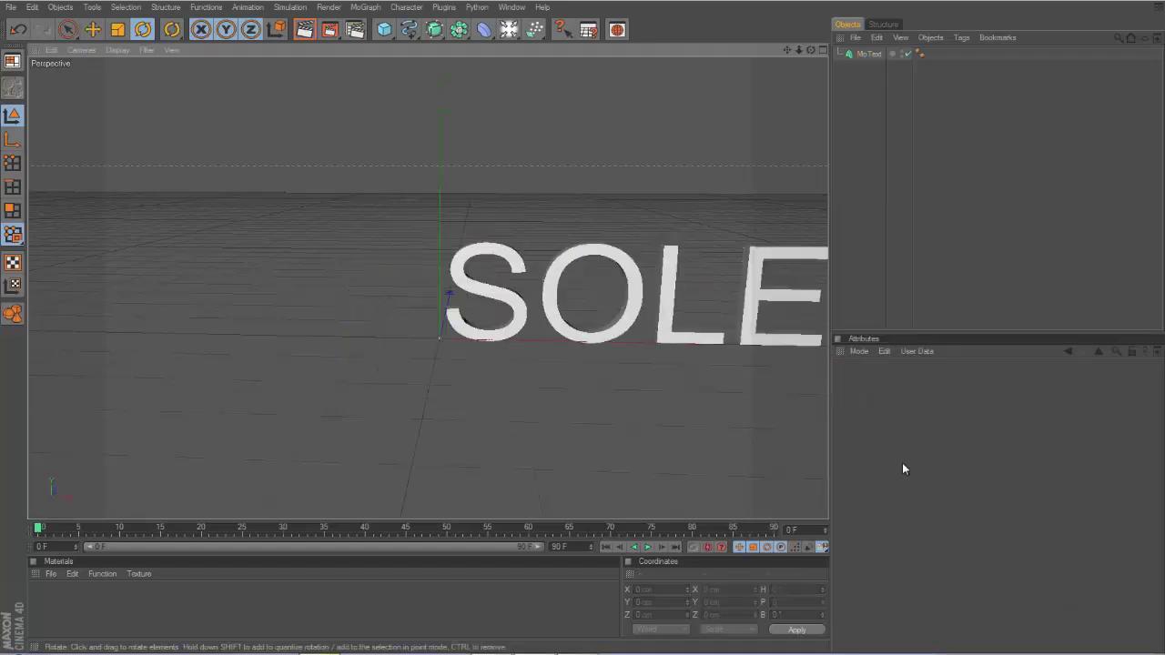
click(875, 91)
Change the text font to Cartoonist Kooky Bold.
click(1000, 488)
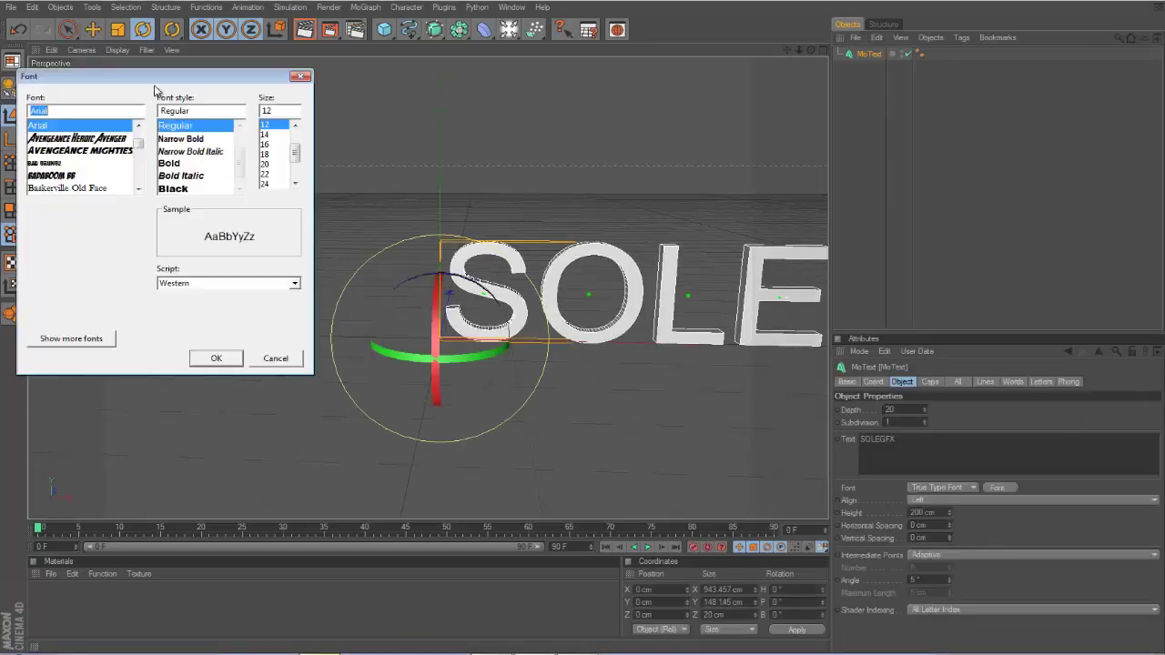
scroll(78, 171, down, 8)
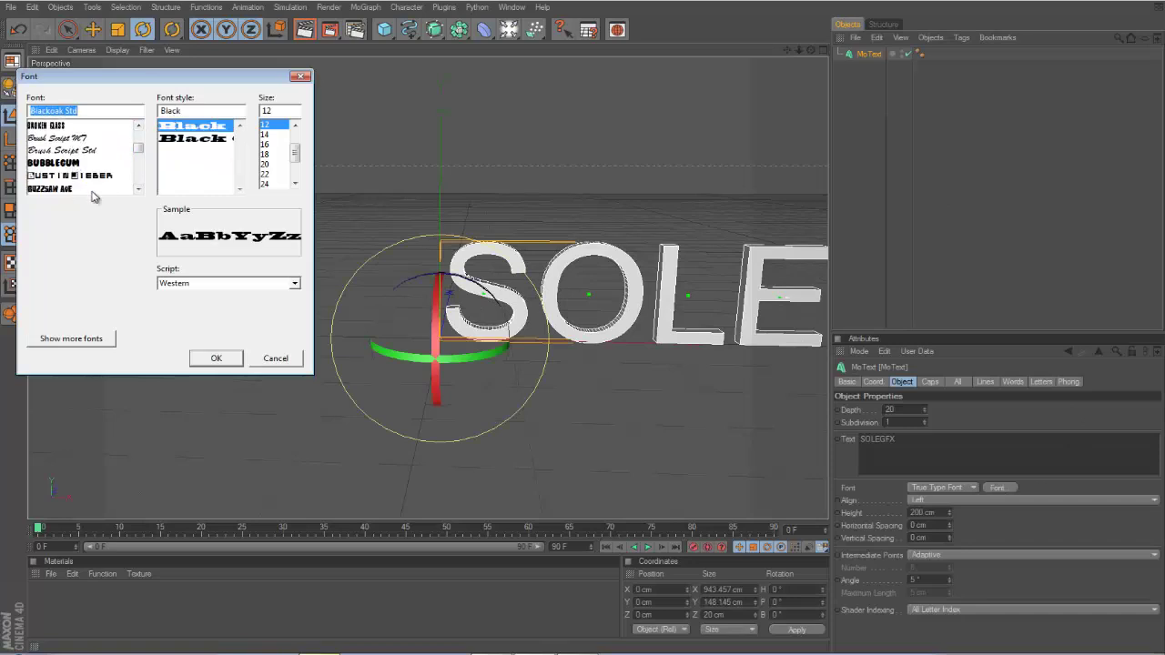
scroll(91, 191, down, 5)
click(72, 163)
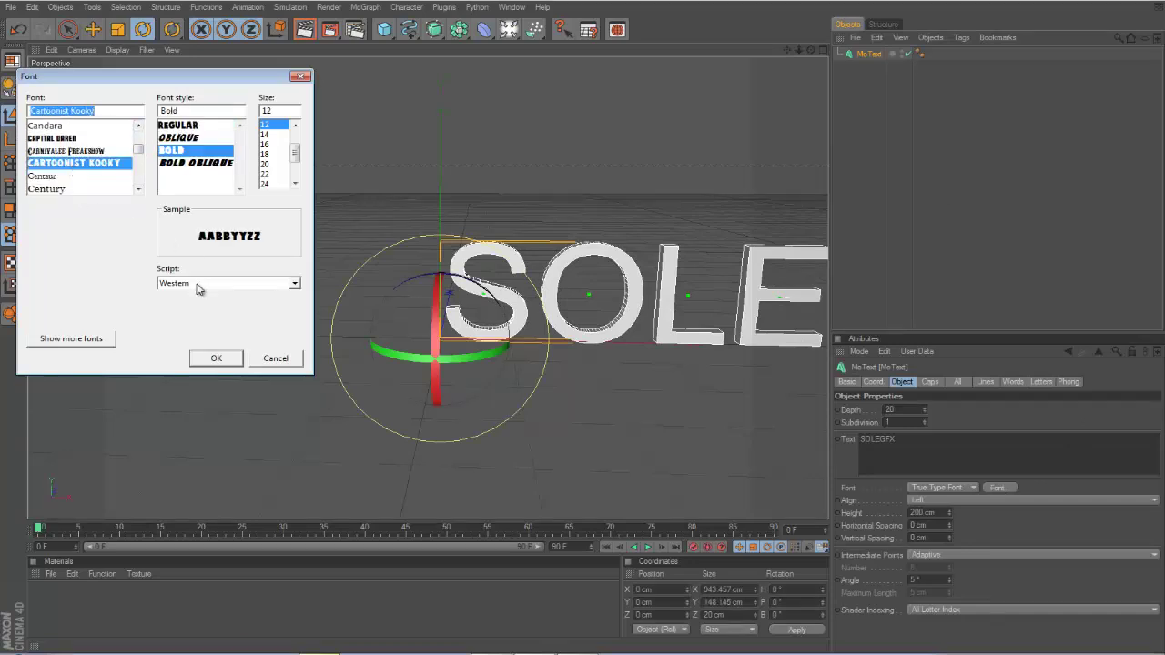
click(217, 358)
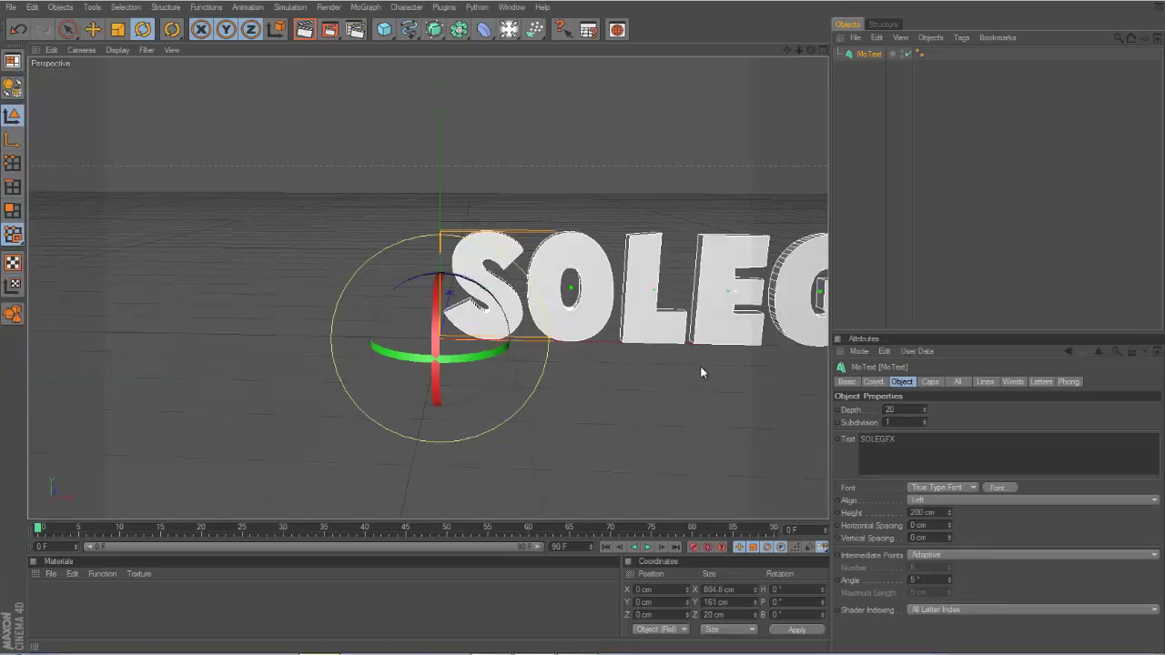
Set Align to Middle and raise the extrusion depth to 101.
click(1002, 503)
click(976, 528)
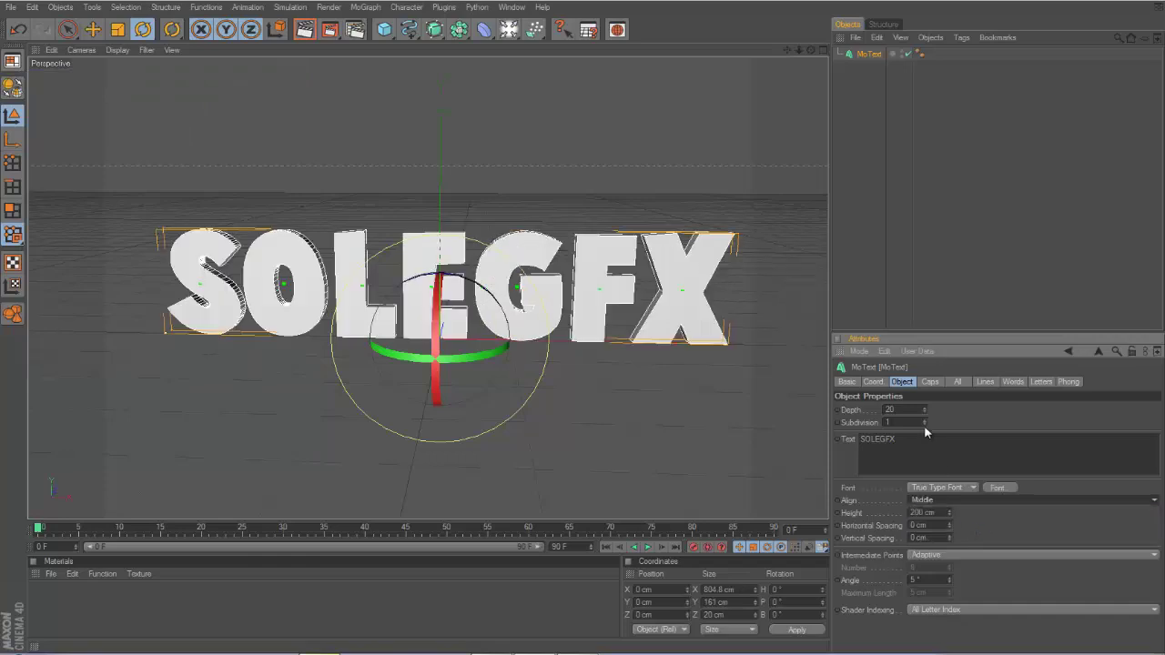
drag(923, 415, 923, 415)
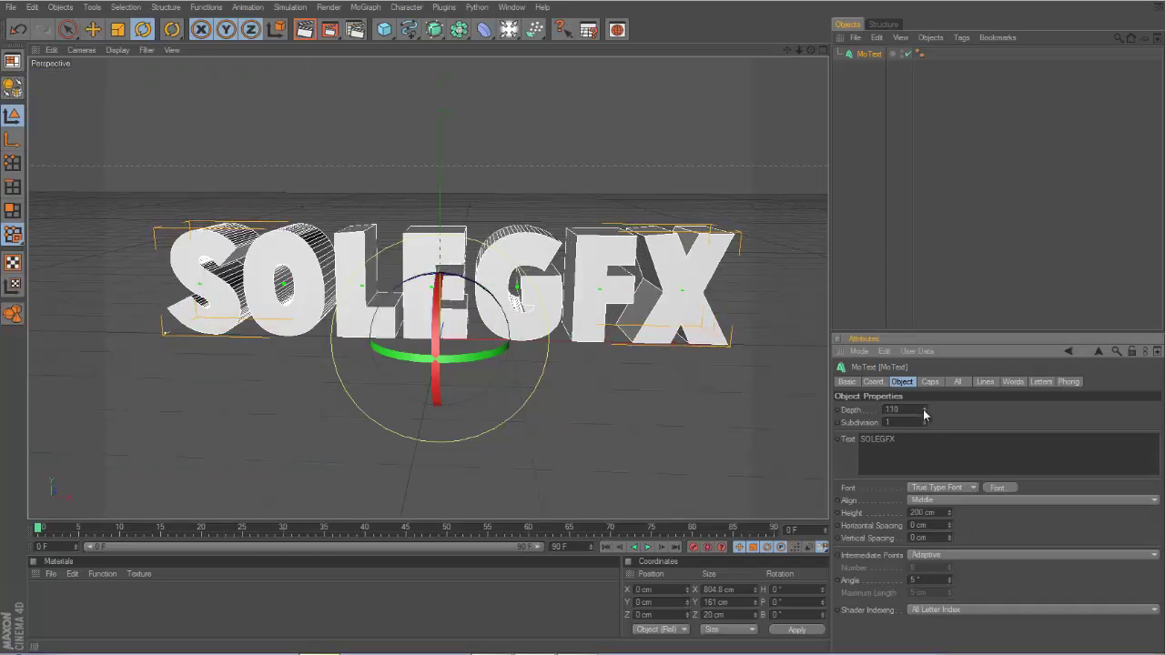
click(700, 423)
mouse_move(811, 50)
mouse_down()
mouse_move(583, 318)
mouse_move(587, 333)
mouse_move(825, 57)
mouse_up()
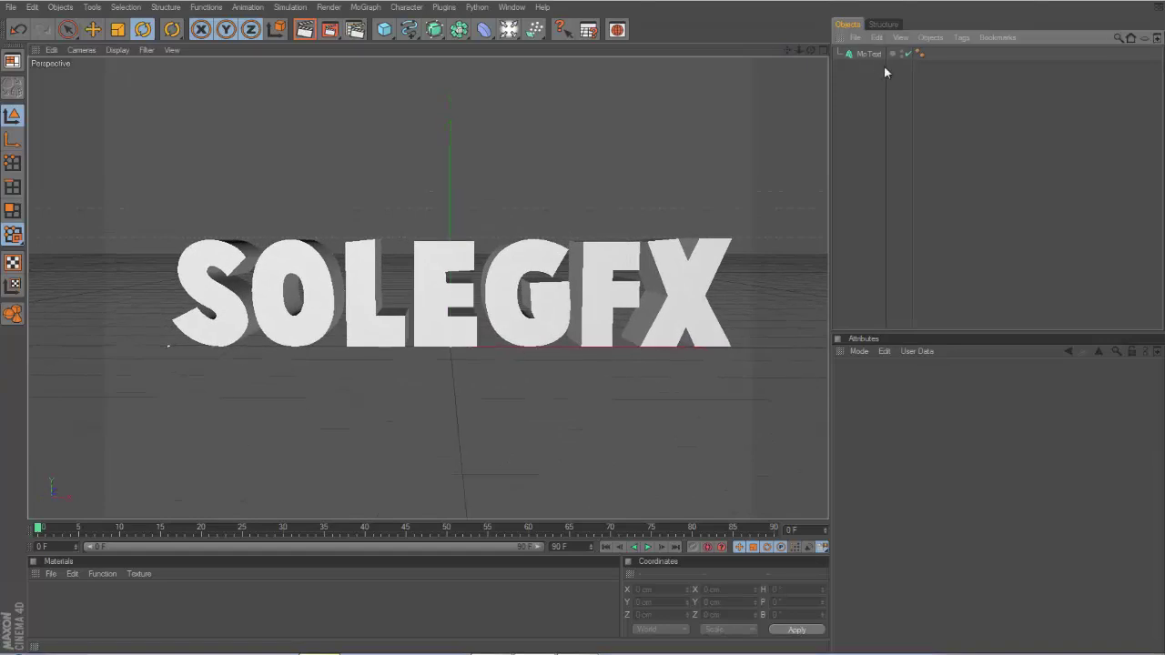
With MoText selected, add a Plain effector from MoGraph > Effector and check it.
click(864, 54)
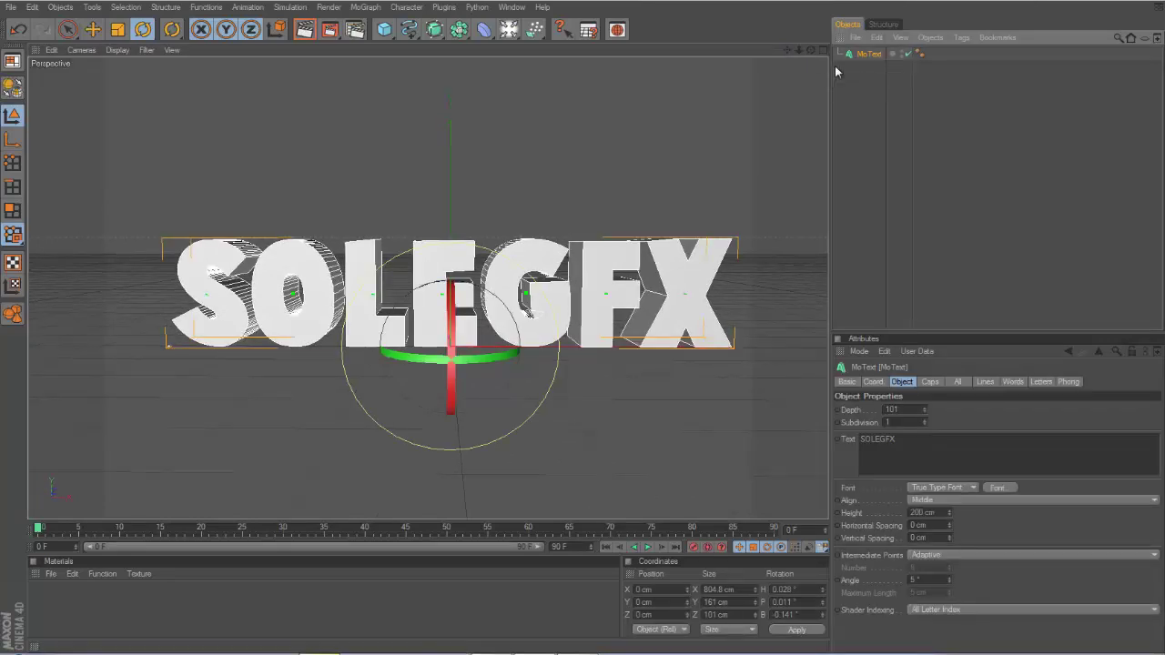
click(364, 7)
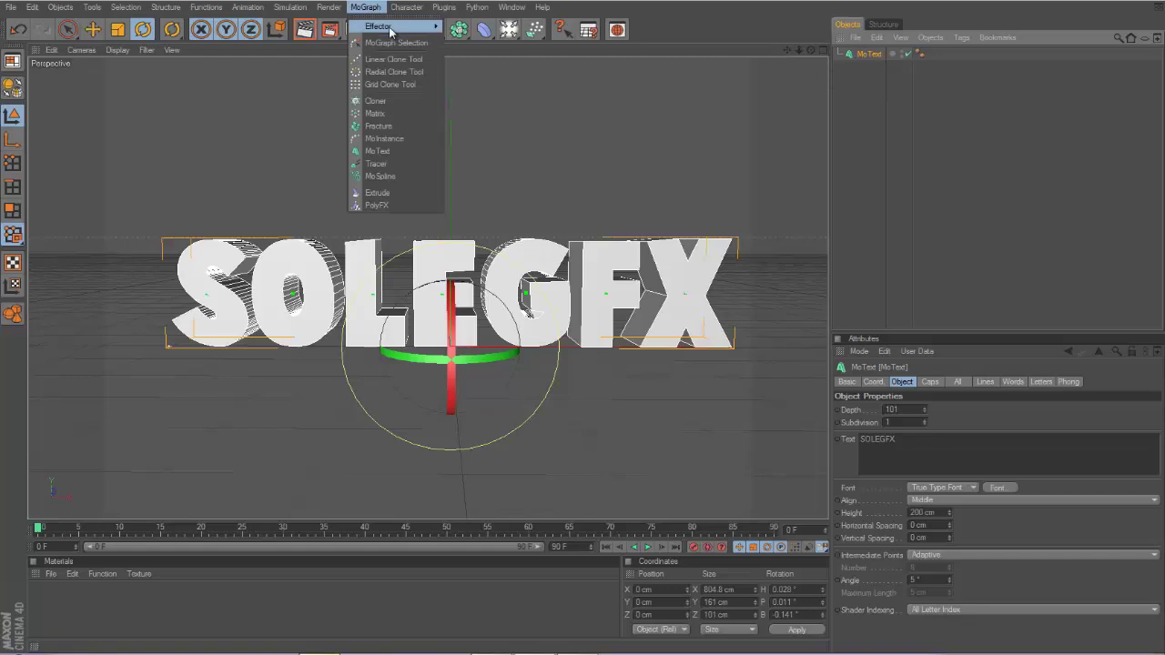
mouse_move(389, 32)
click(466, 43)
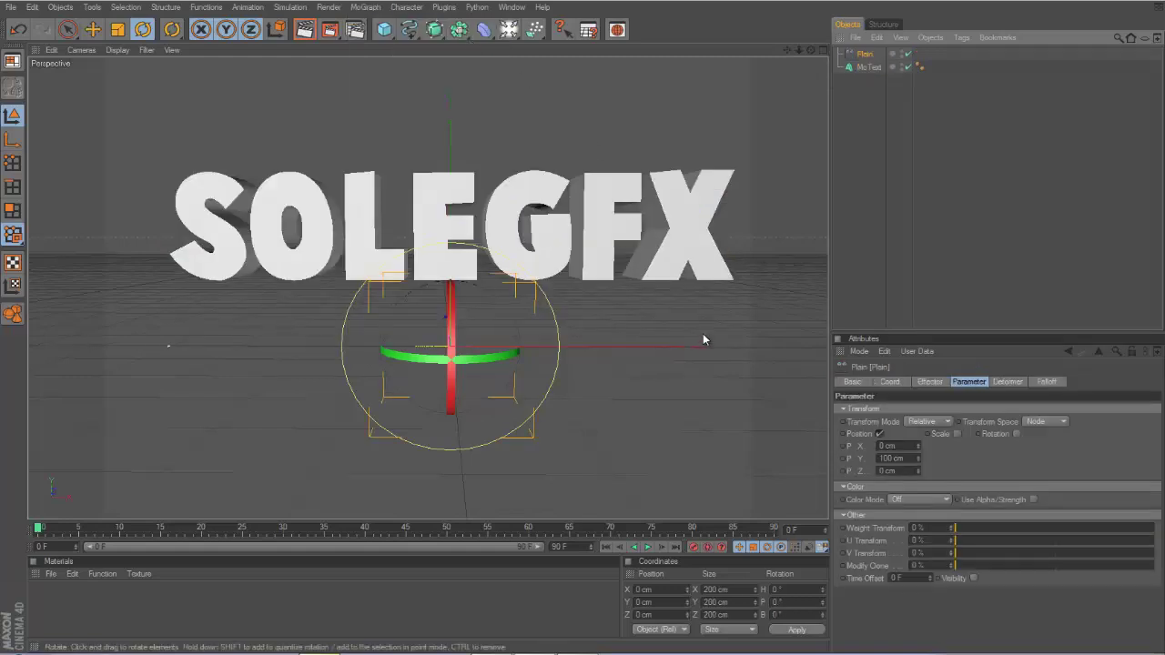
drag(811, 49, 585, 325)
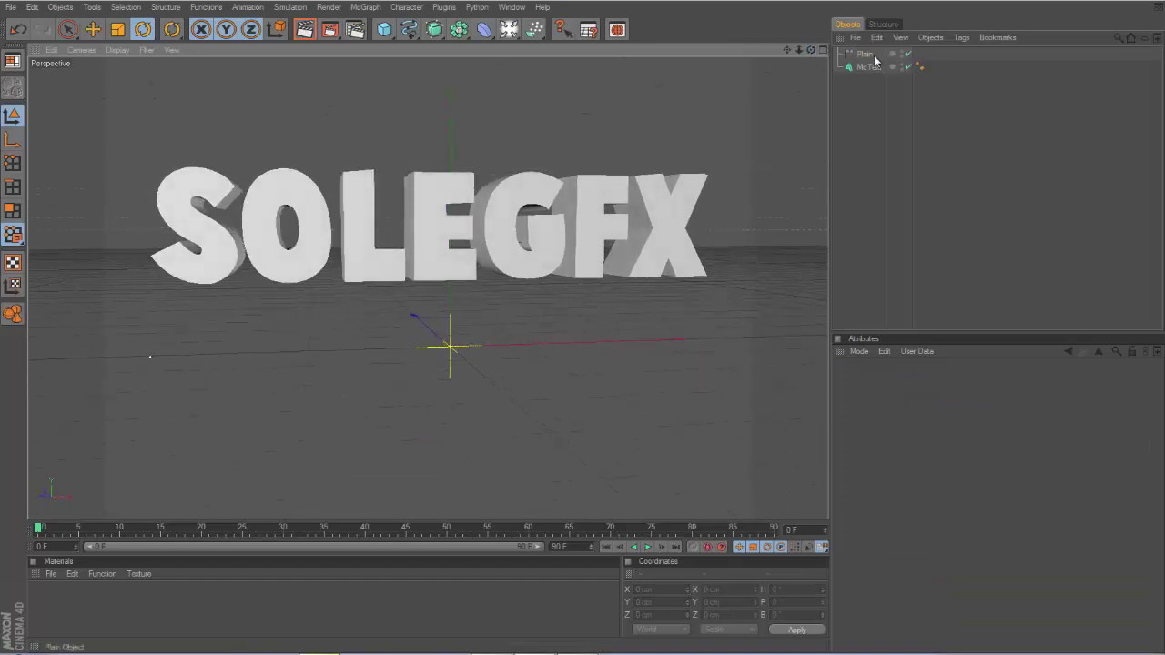
click(864, 55)
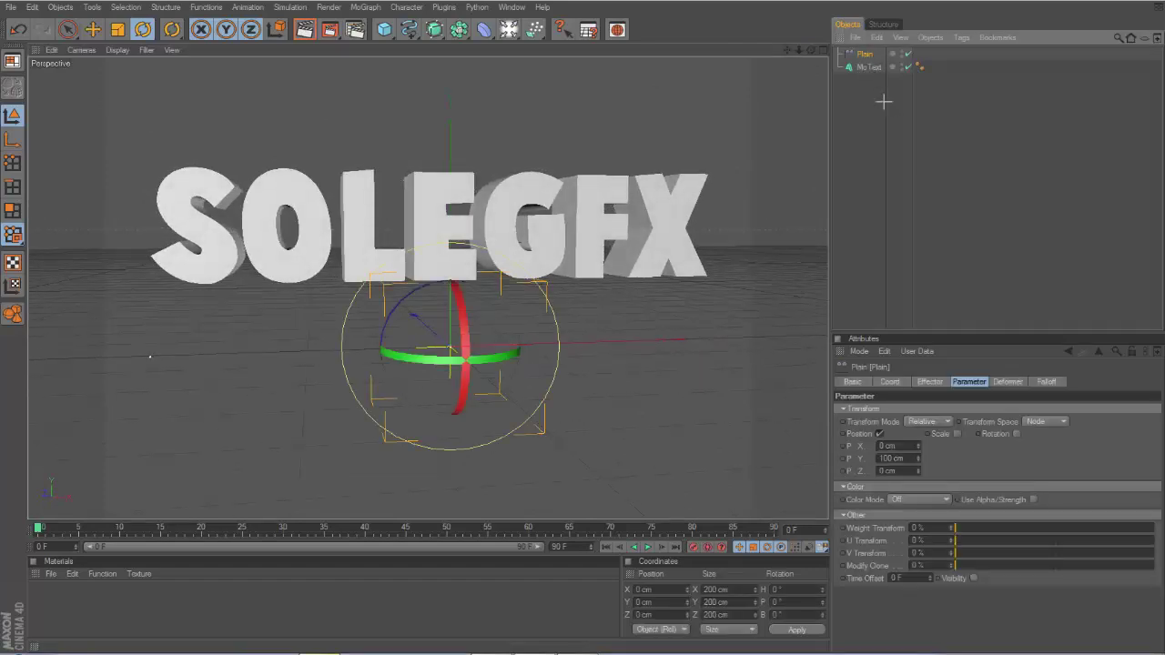
click(883, 101)
click(874, 68)
drag(809, 51, 582, 319)
Set the Plain effector's falloff shape to Linear.
click(865, 54)
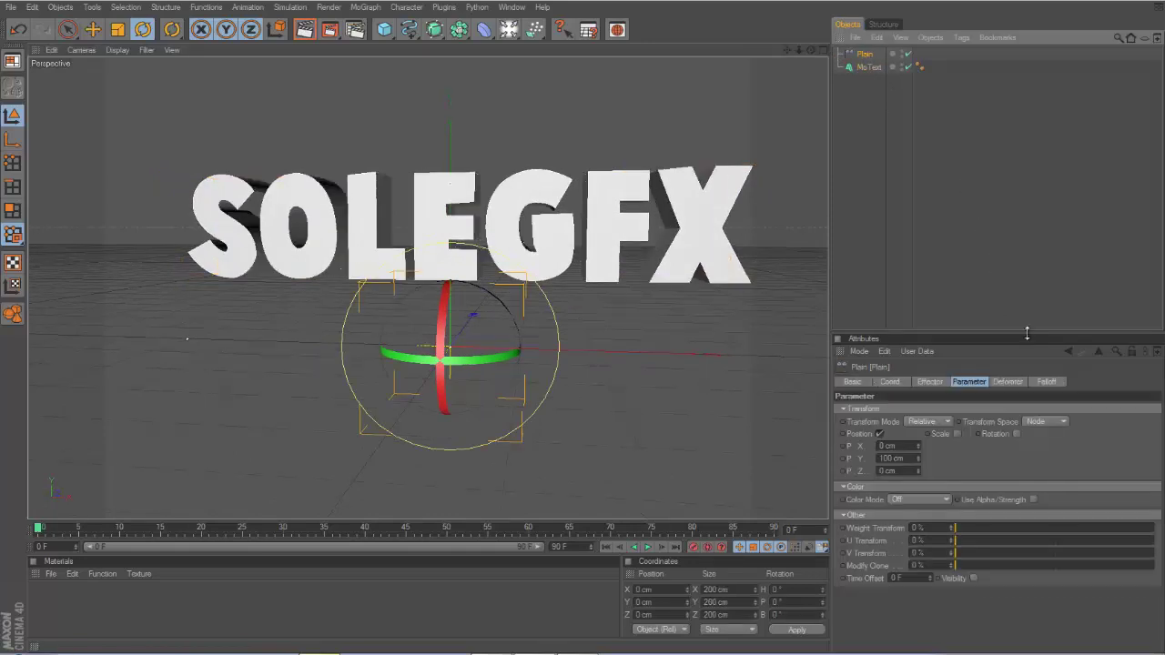
click(1047, 383)
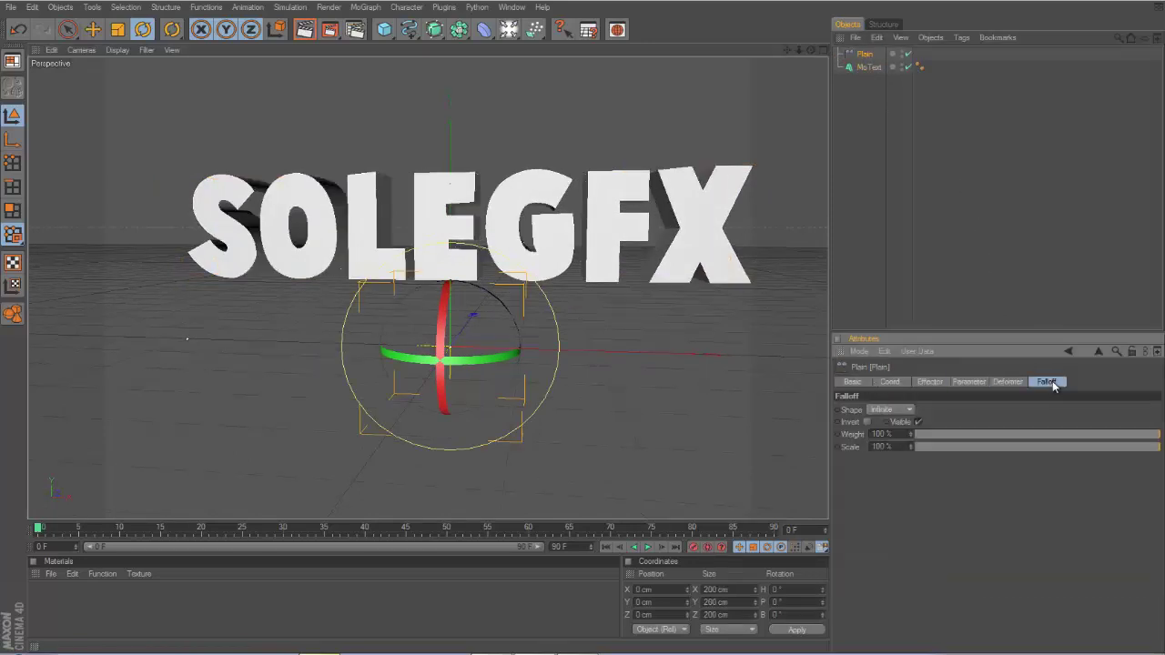
click(874, 409)
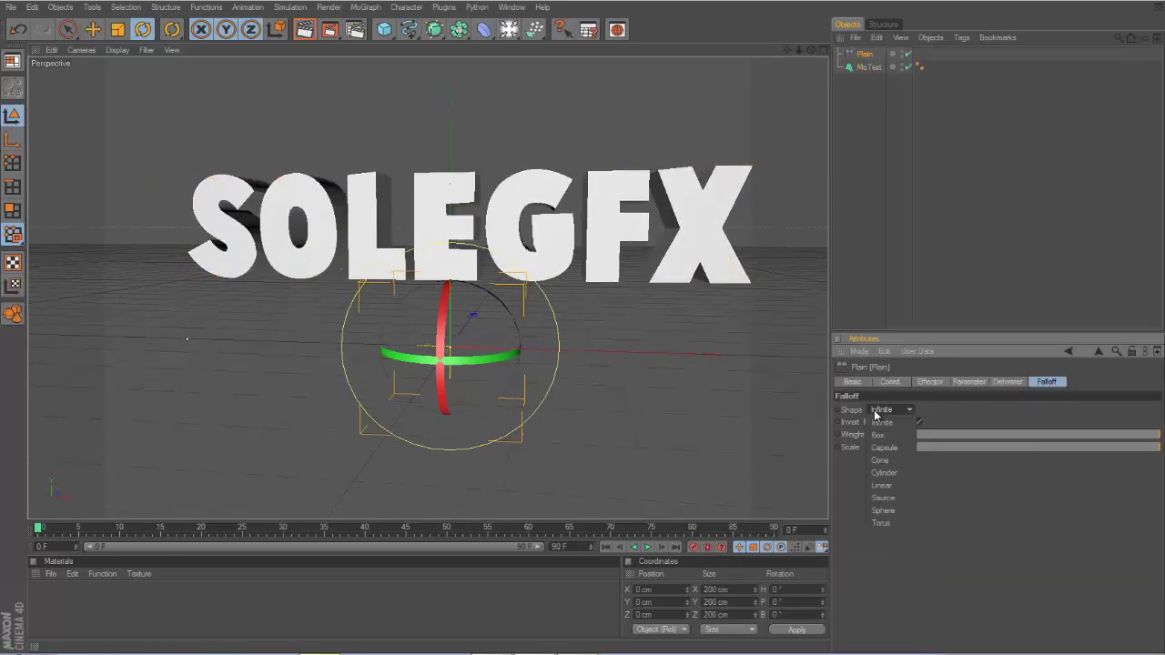
click(883, 486)
Enable uniform scale on the Plain effector with a value of -1.
click(967, 383)
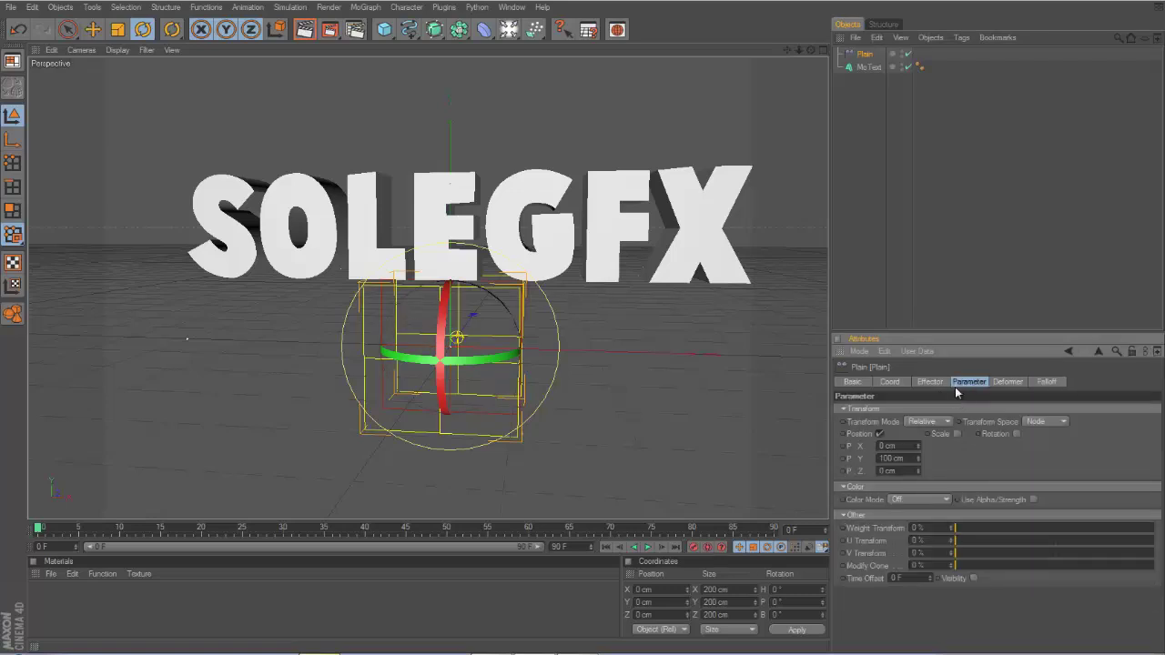
click(958, 433)
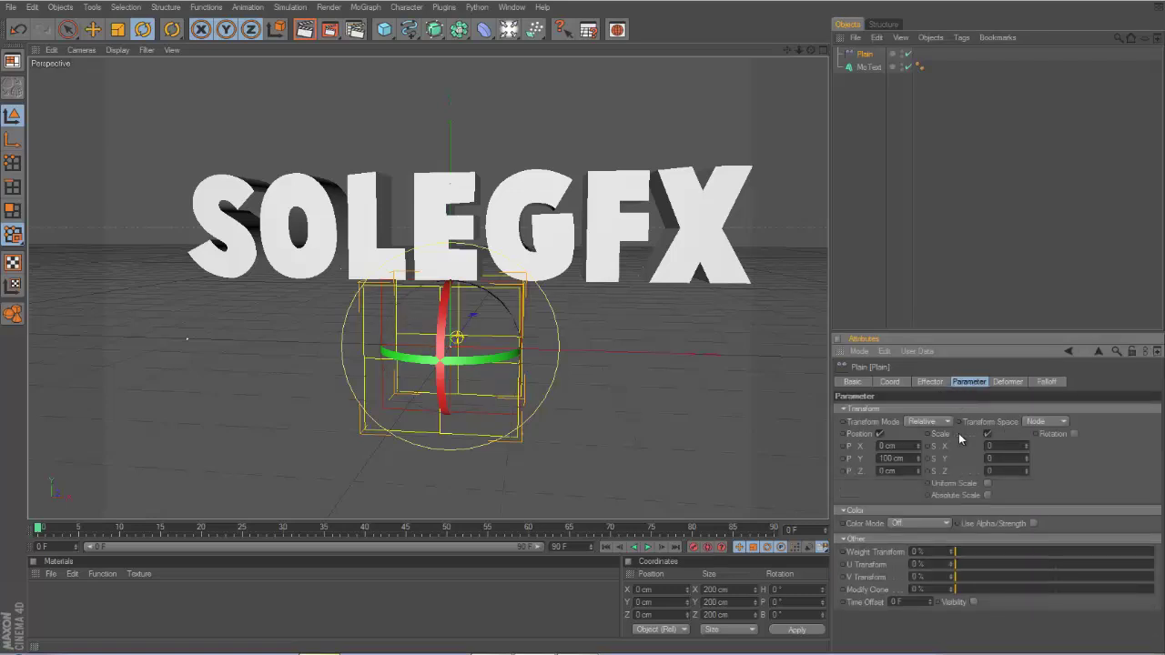
click(988, 483)
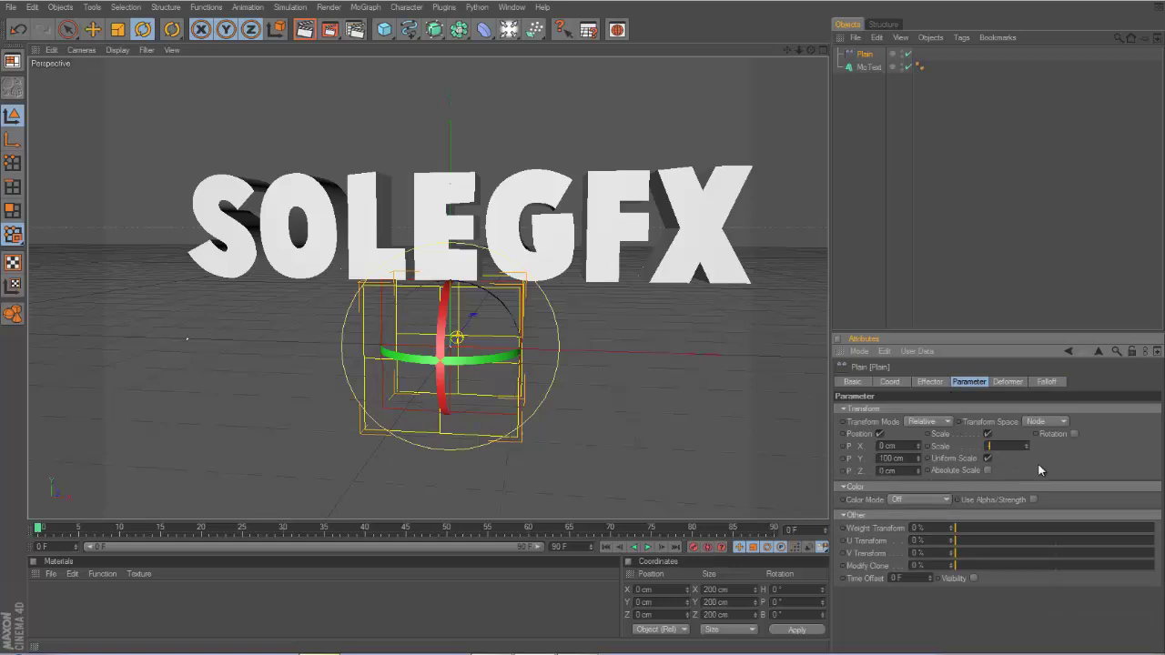
click(791, 466)
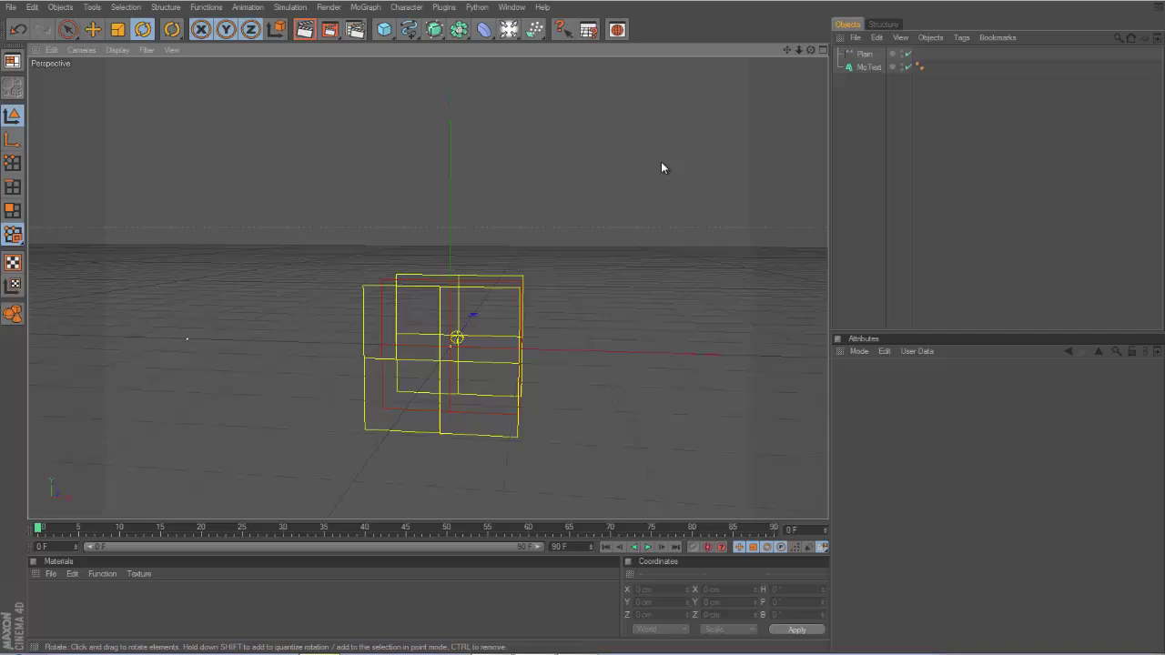
Rotate the Plain effector and slide it across the letters to test the falloff.
click(863, 54)
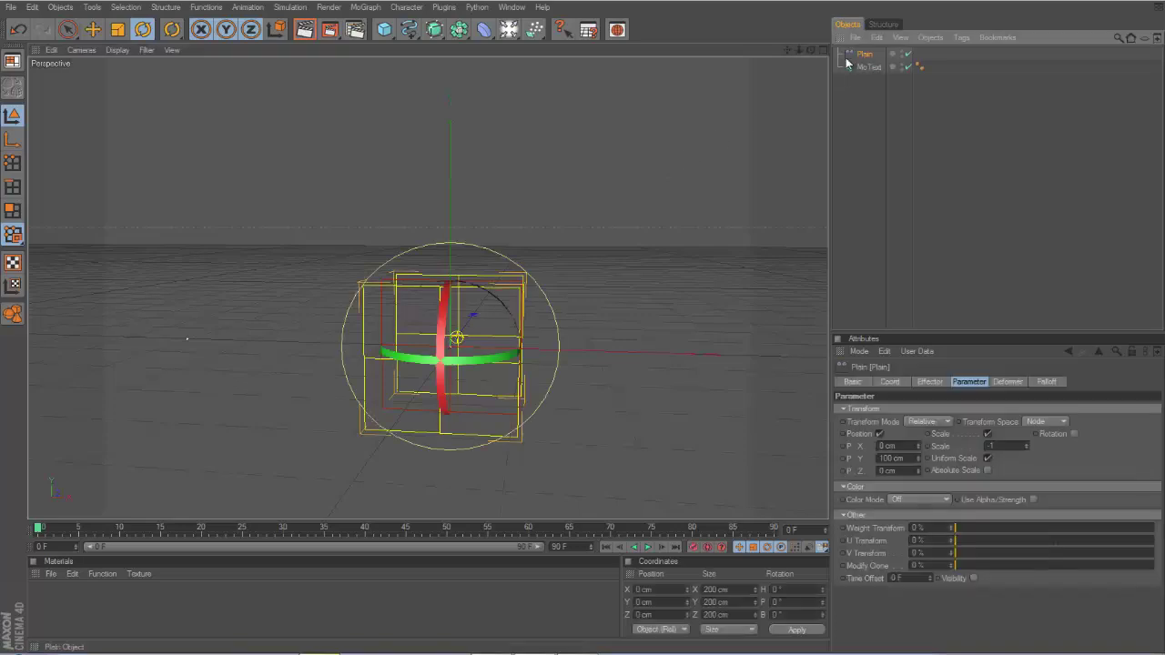
drag(484, 355, 445, 366)
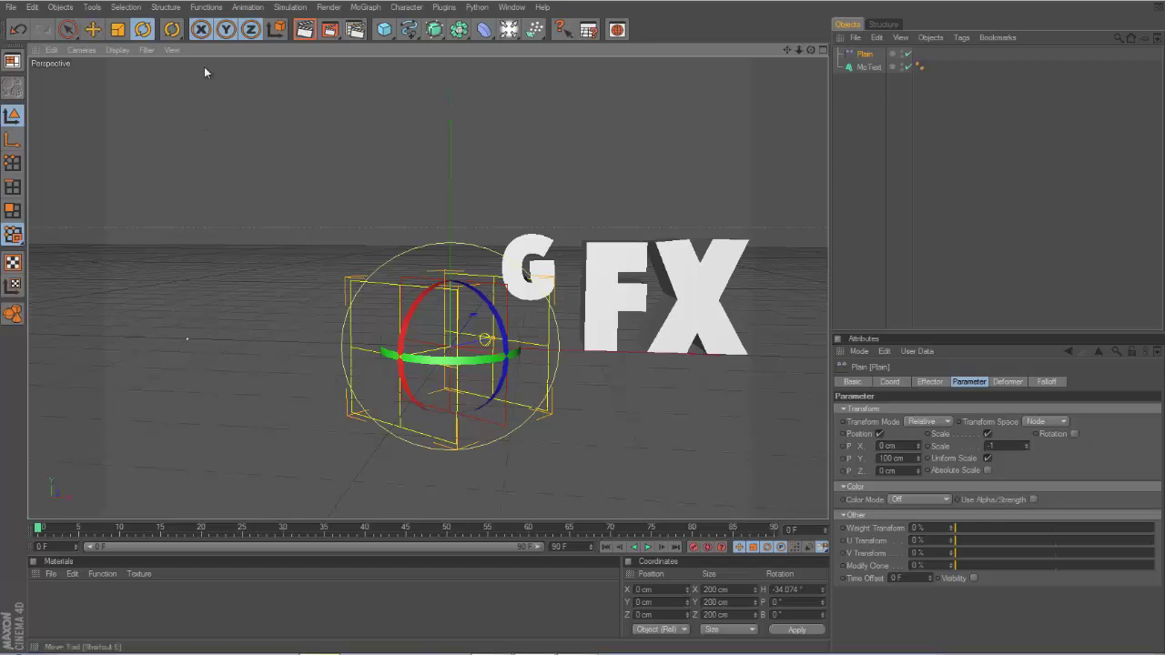
click(93, 29)
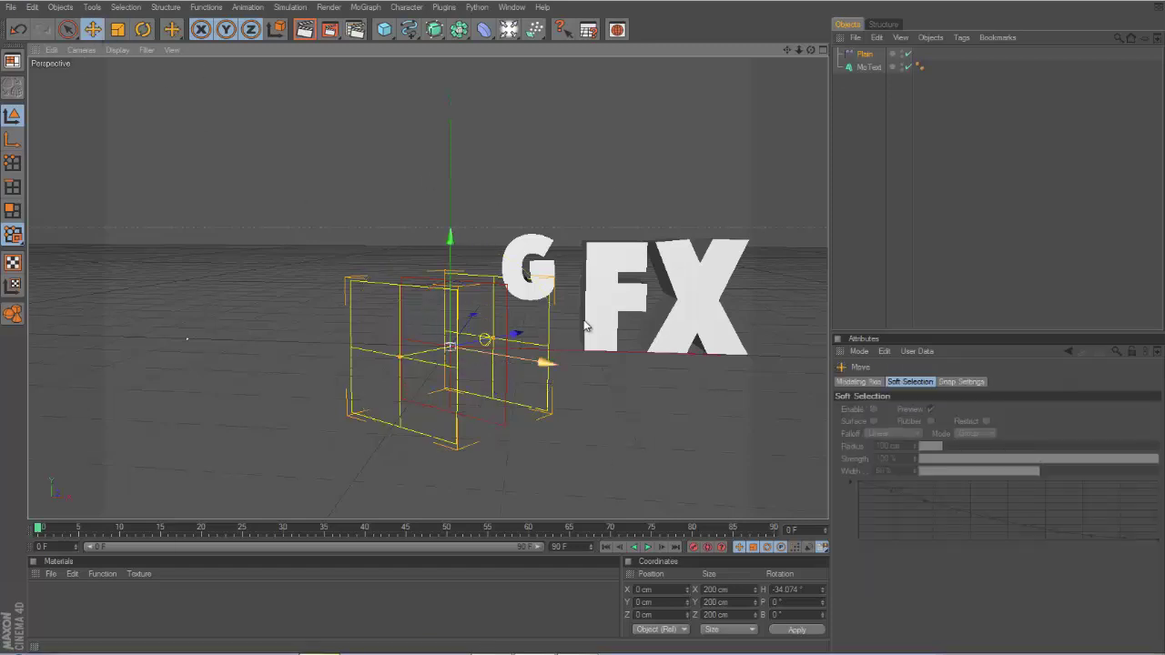
drag(502, 364, 427, 346)
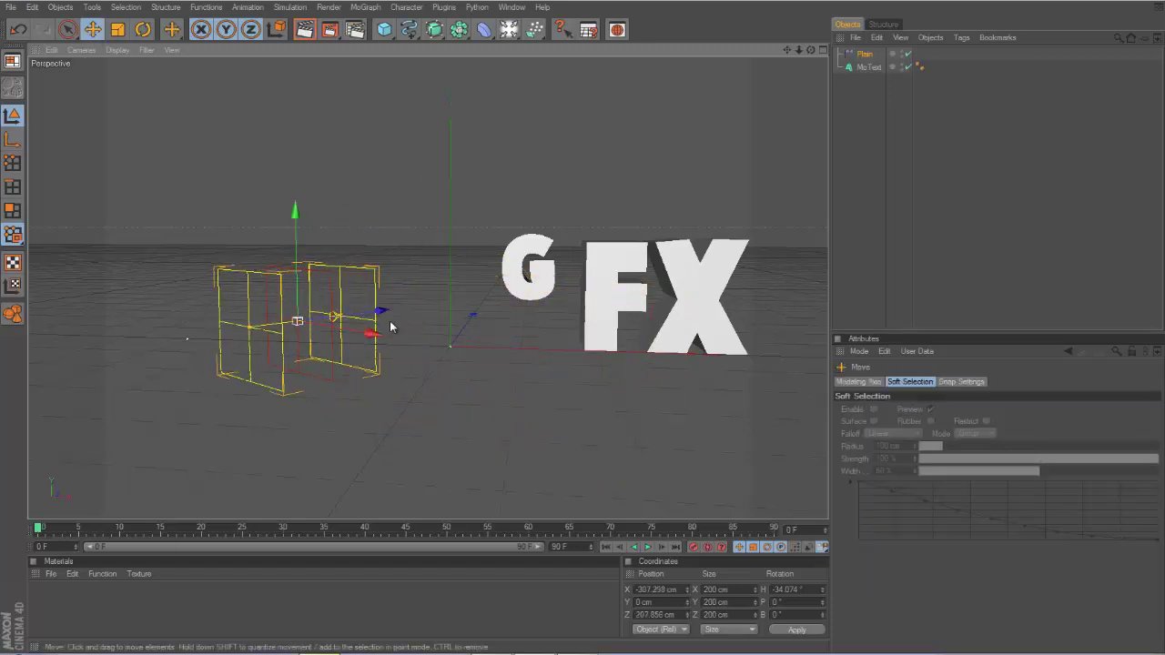
key(ctrl+z)
drag(514, 340, 585, 325)
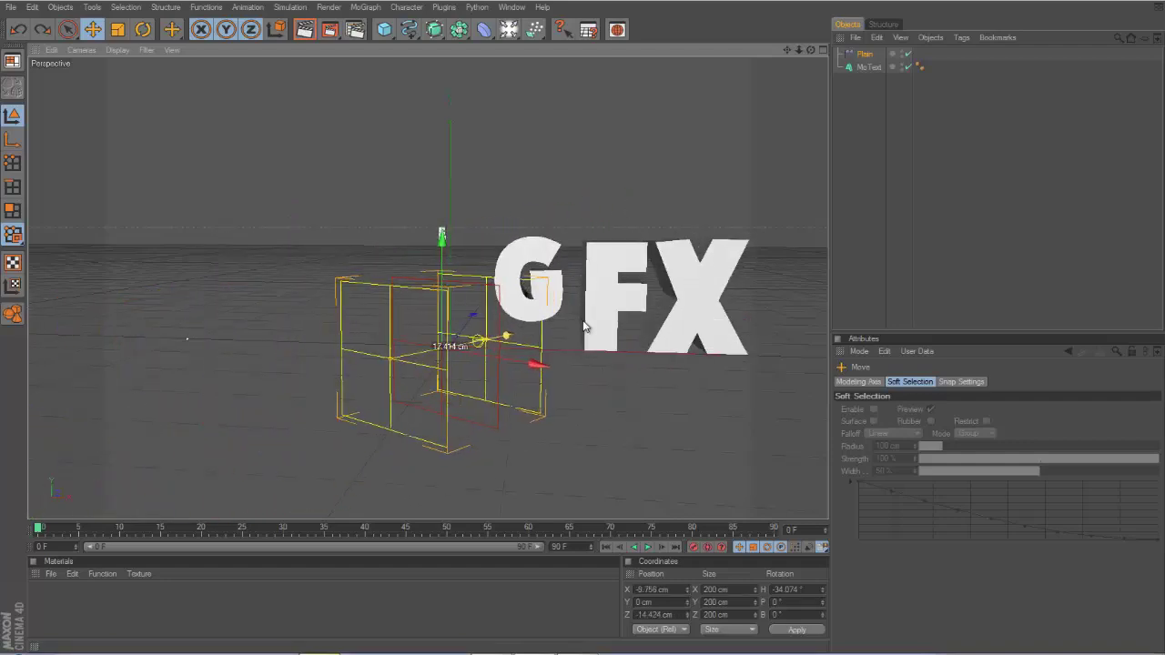
Turn and deepen the Plain effector, then move it left to about X -254.9 cm.
click(143, 29)
drag(427, 357, 475, 356)
key(e)
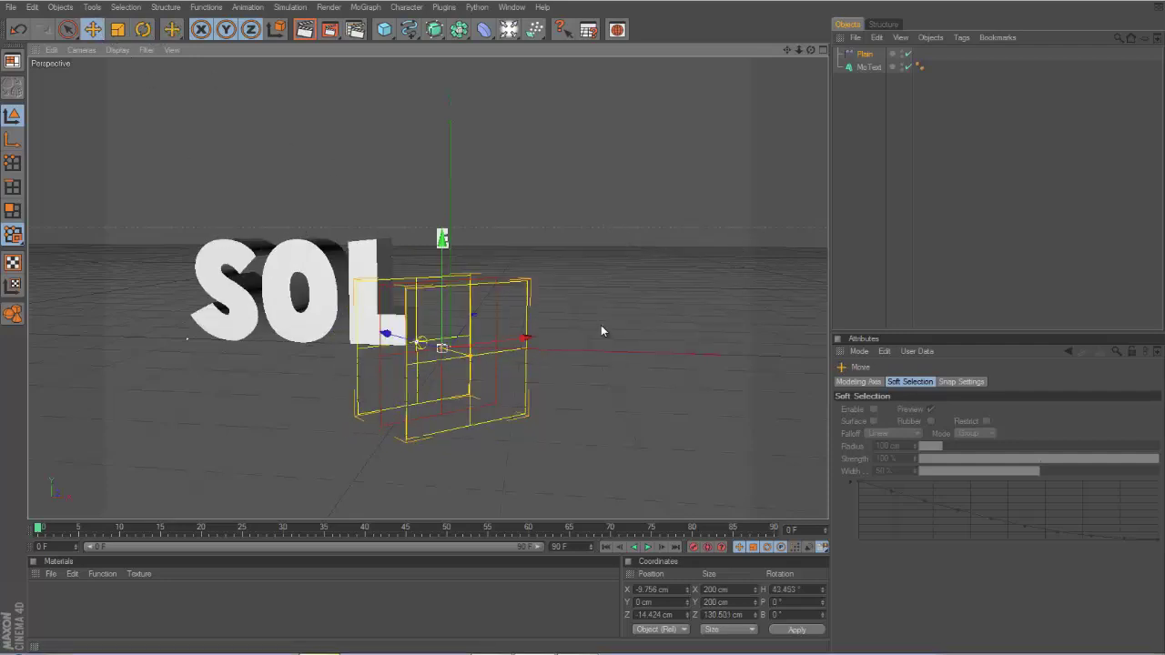
drag(601, 331, 583, 323)
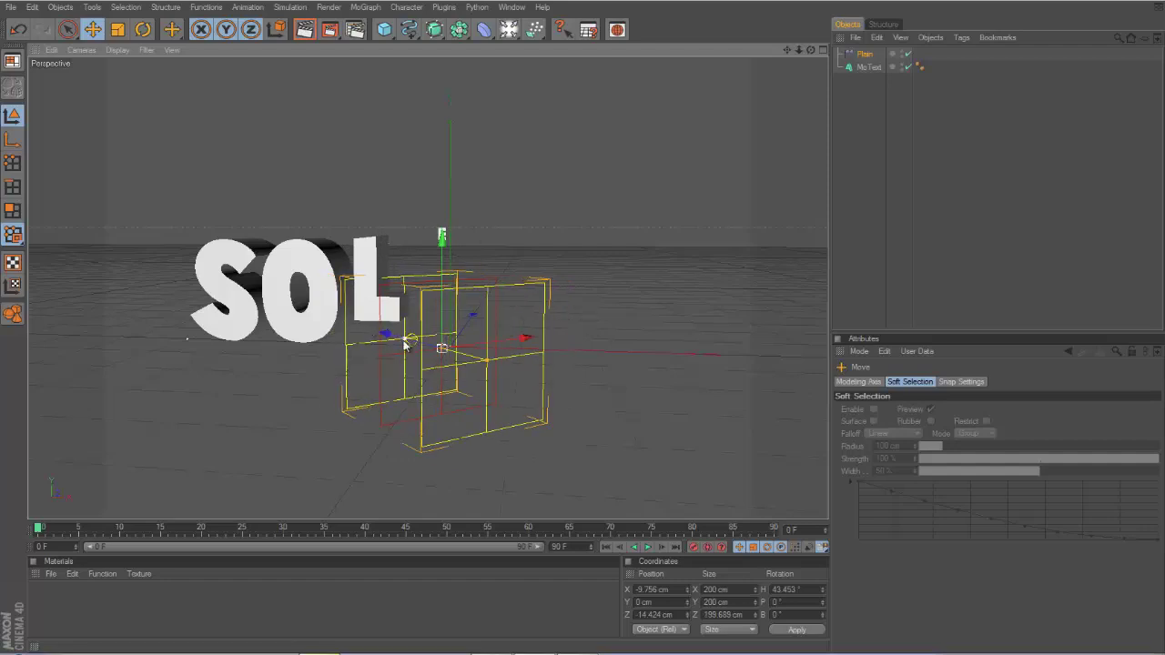
drag(423, 348, 450, 333)
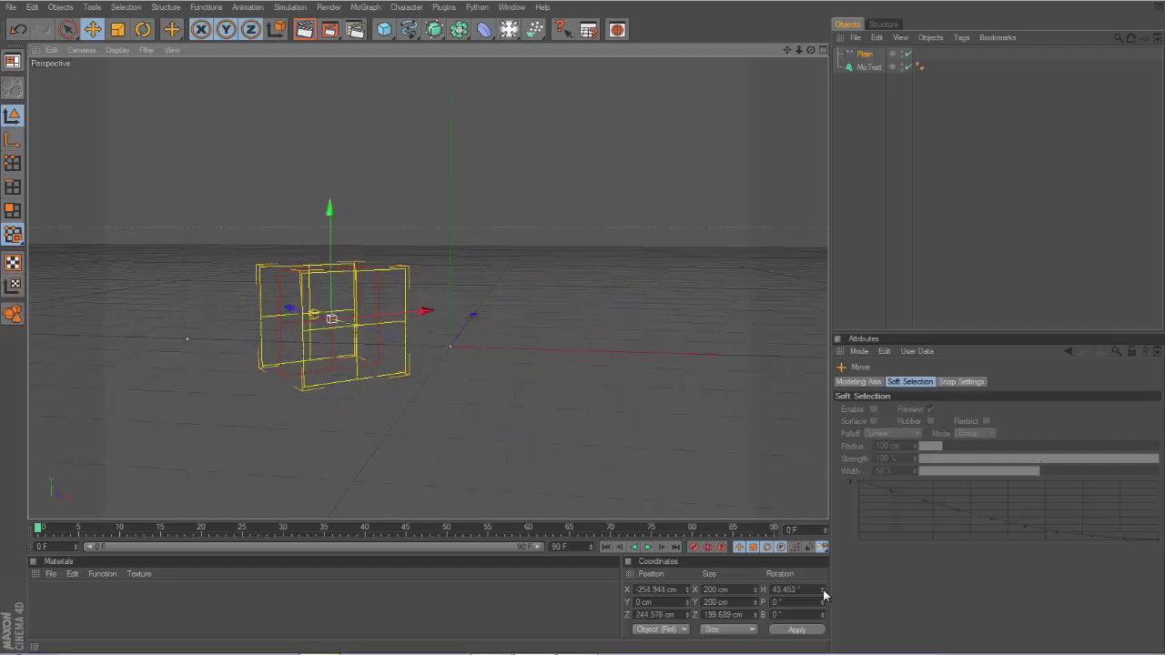
With Auto Keyframing on, move the Plain effector to 274.9 cm at frame 40.
click(709, 547)
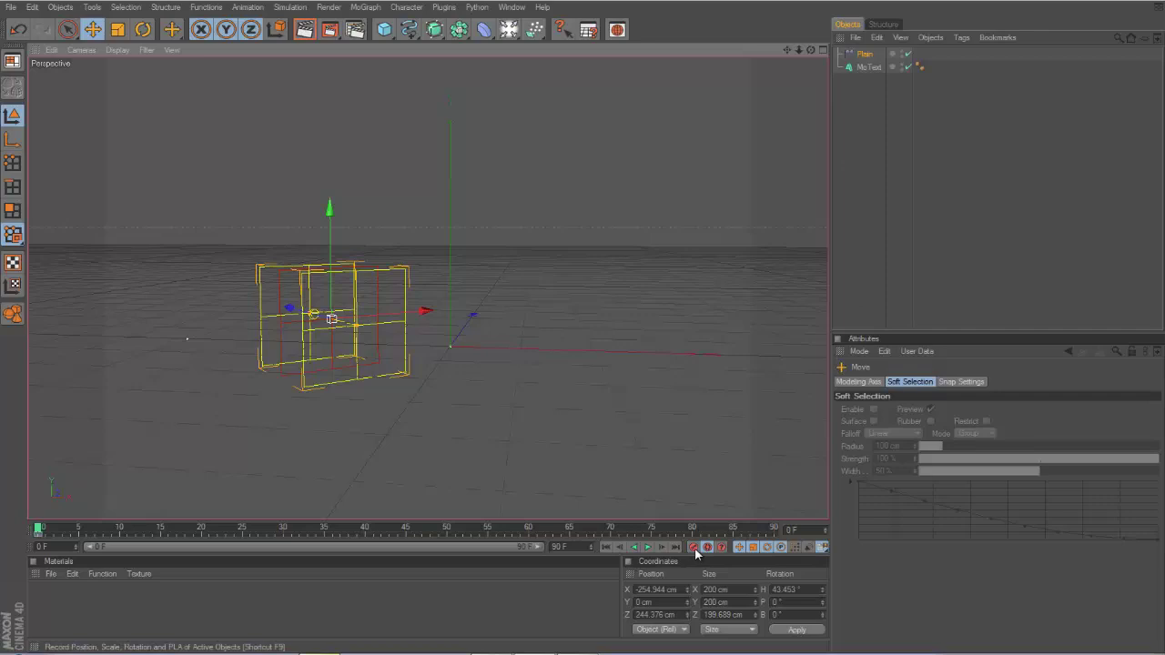
drag(44, 528, 103, 533)
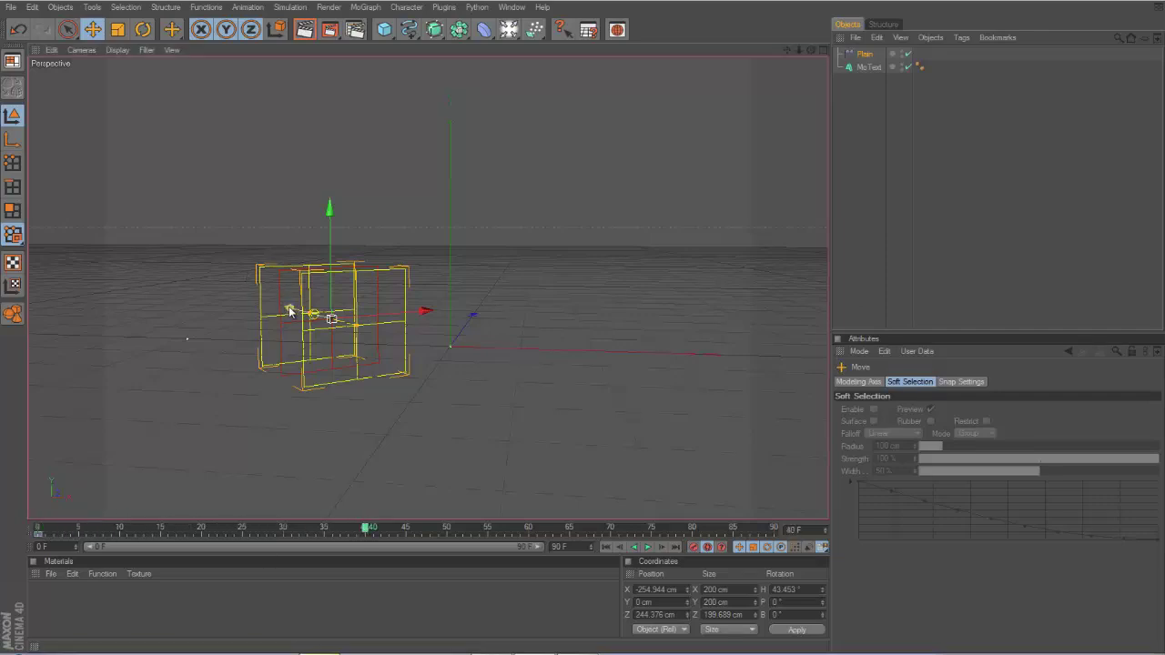
drag(294, 309, 585, 328)
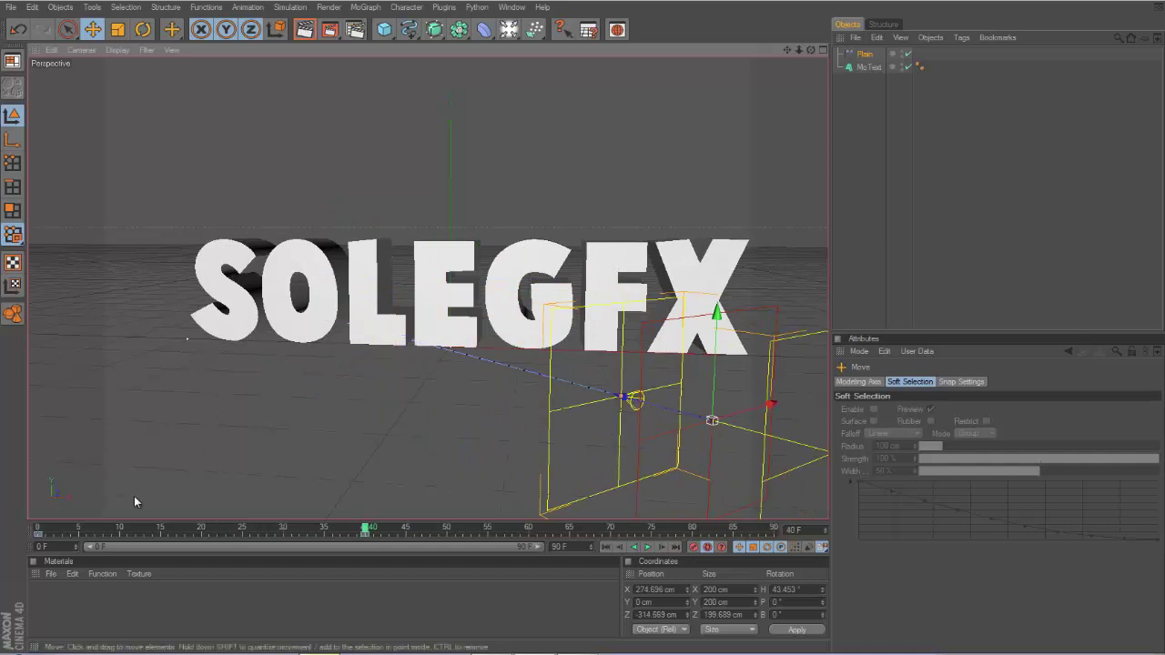
Play and scrub the animation from frame 0 to check the SOLEGFX reveal.
drag(368, 531, 5, 533)
click(649, 548)
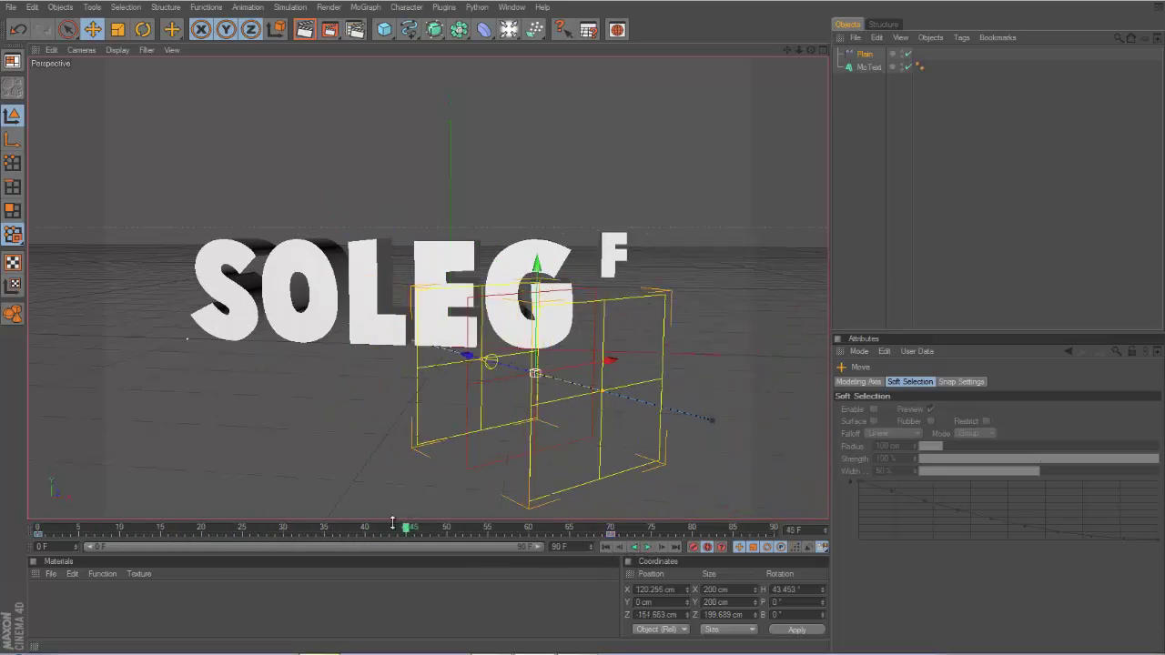
key(shift+f)
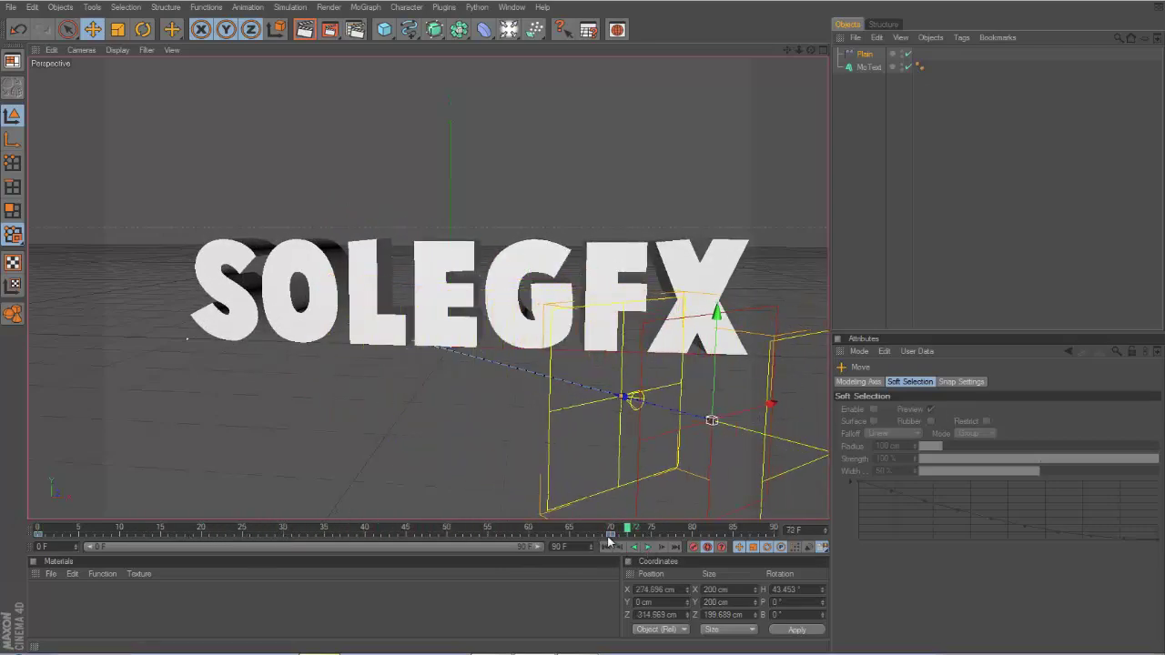
click(608, 536)
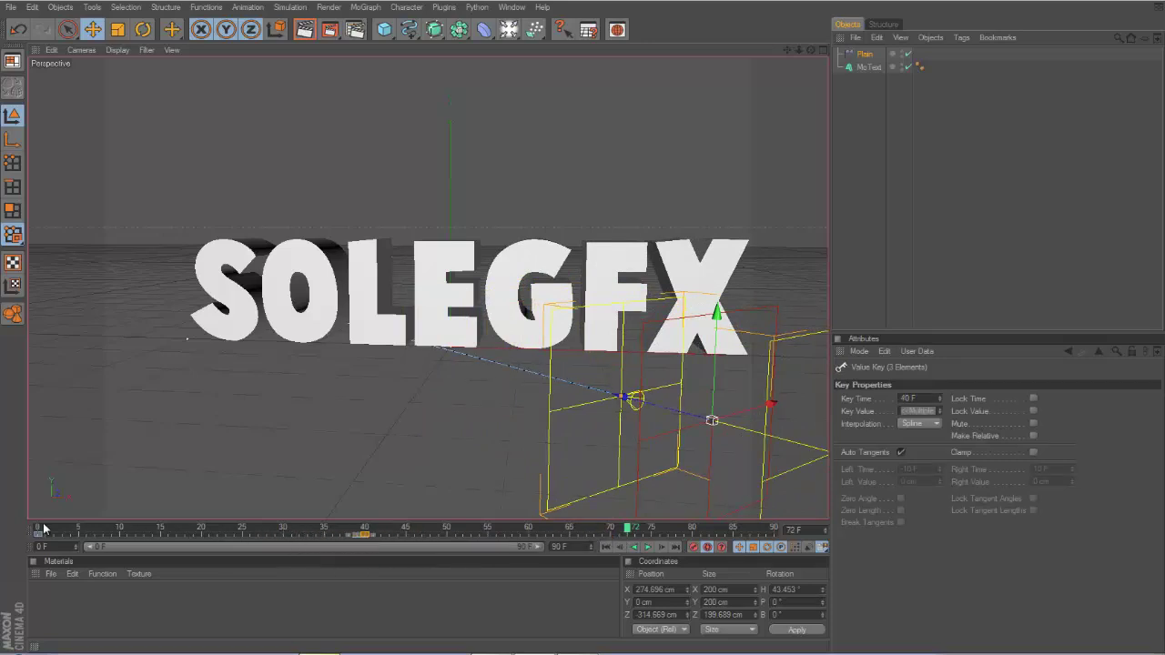
click(43, 528)
click(646, 547)
drag(39, 530, 365, 498)
Add a Delay effector to the MoText and set its mode to Spring.
click(866, 68)
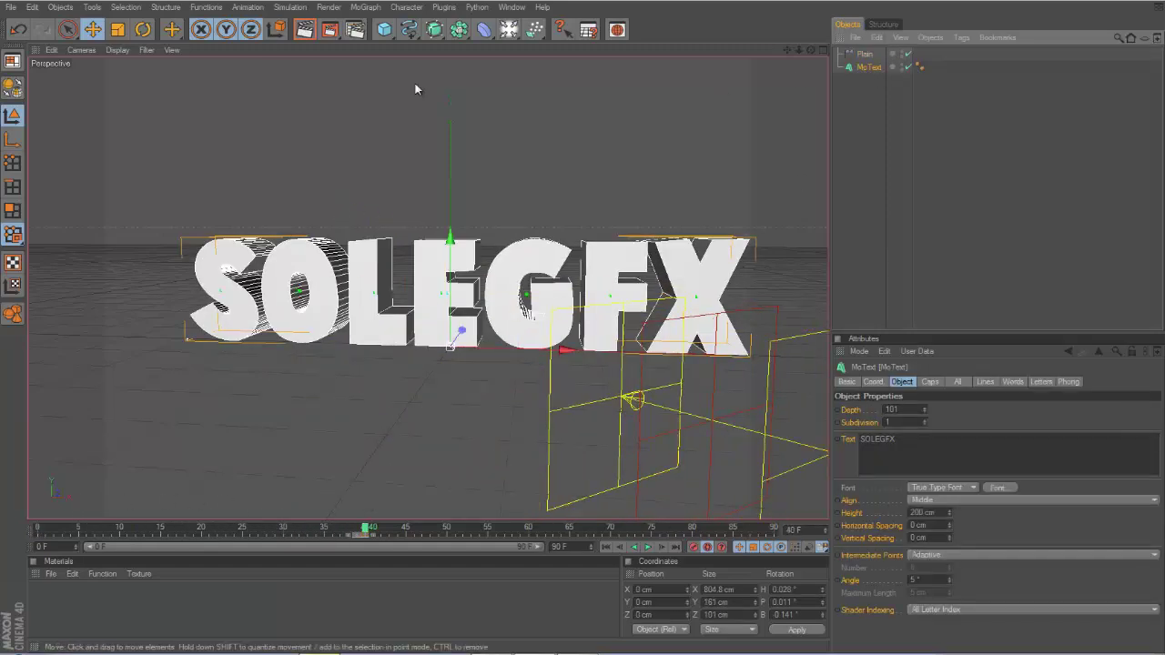
click(364, 7)
mouse_move(375, 28)
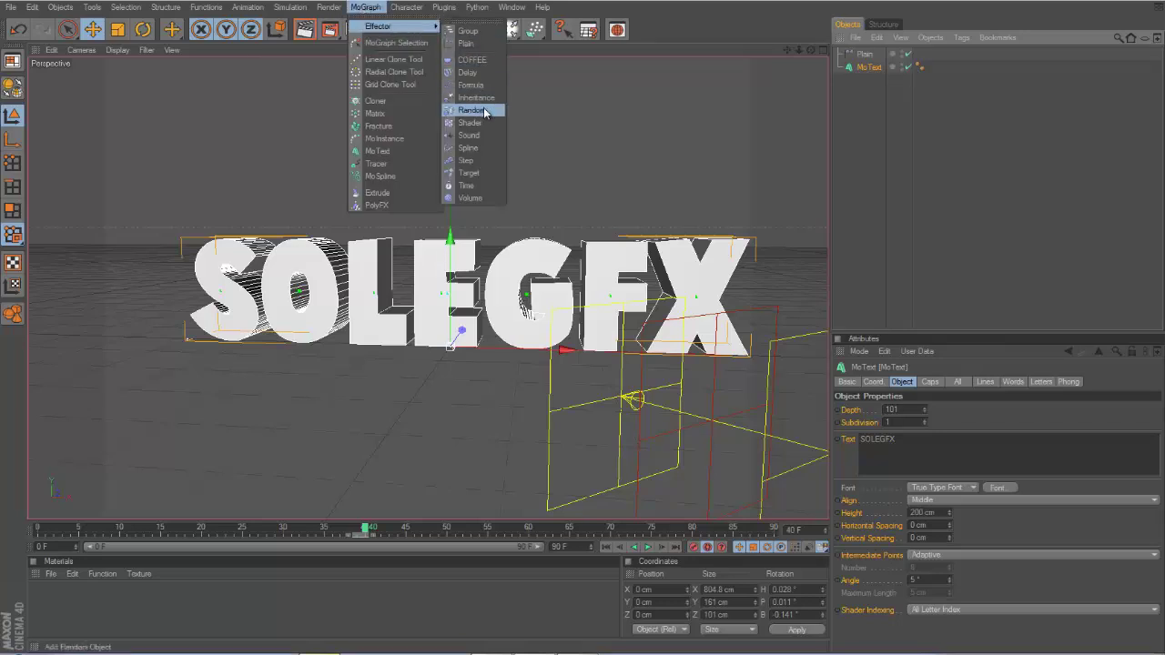
click(468, 72)
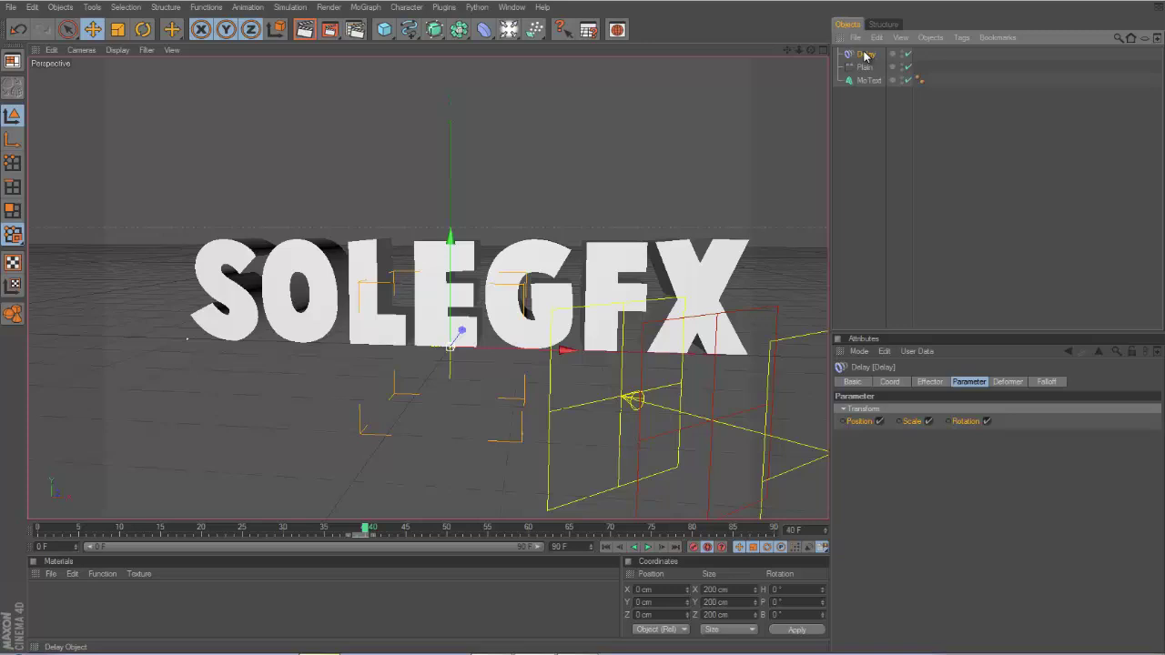
click(929, 382)
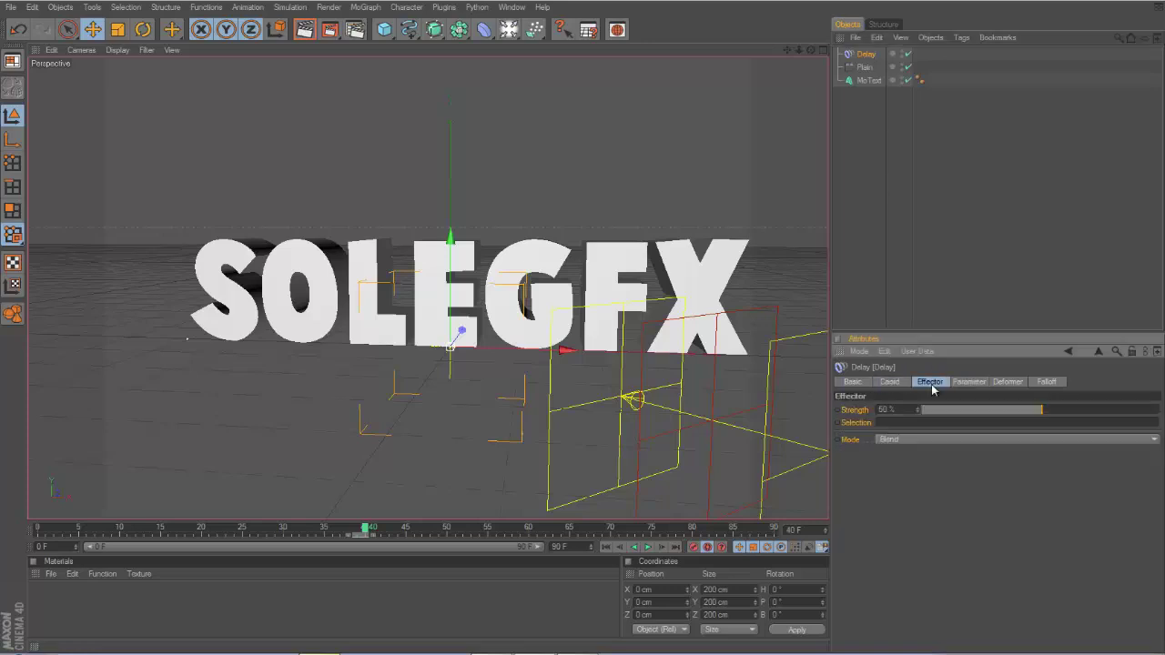
click(914, 441)
click(902, 479)
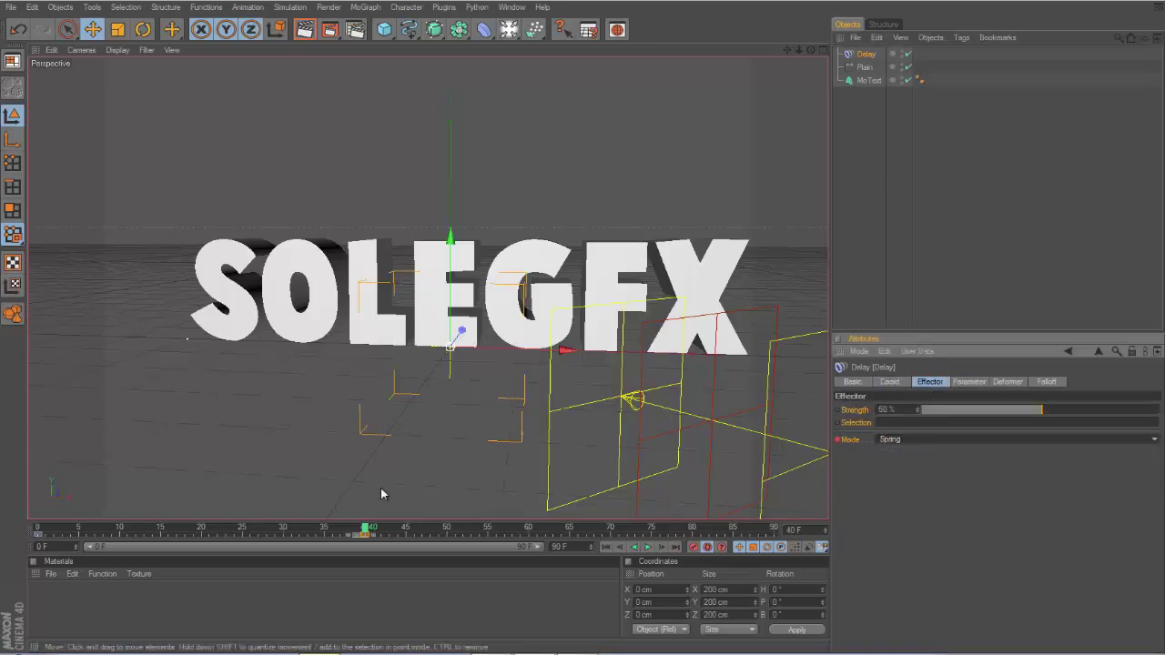
Play the animation from frame 0 to watch the spring bounce.
click(42, 527)
click(646, 548)
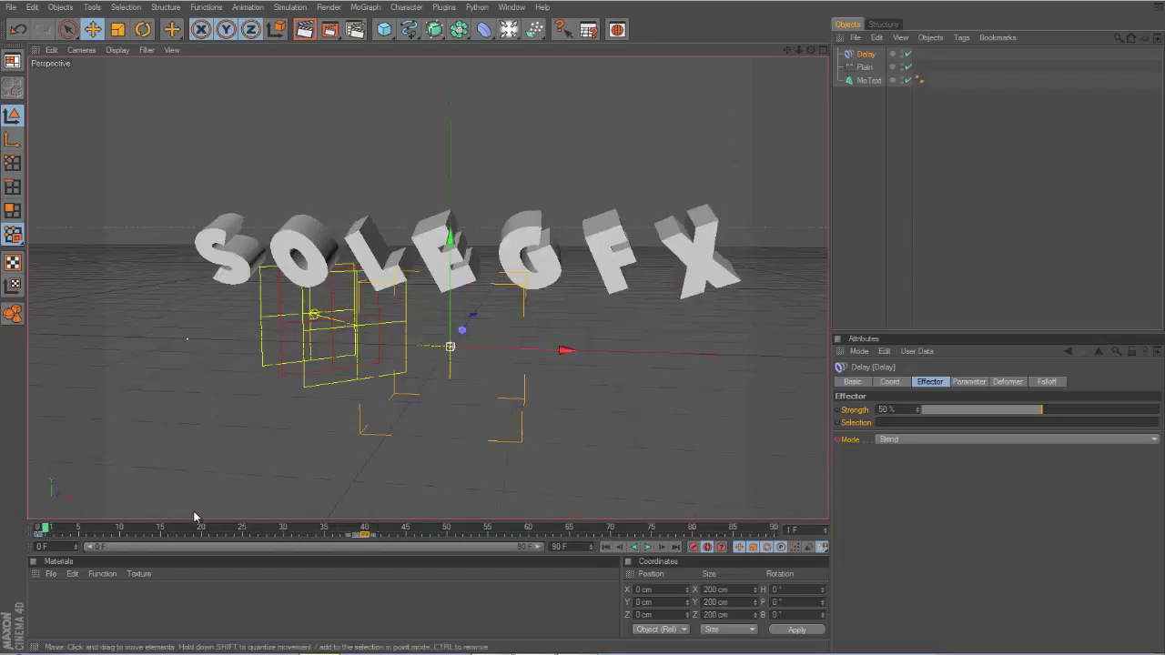
click(39, 527)
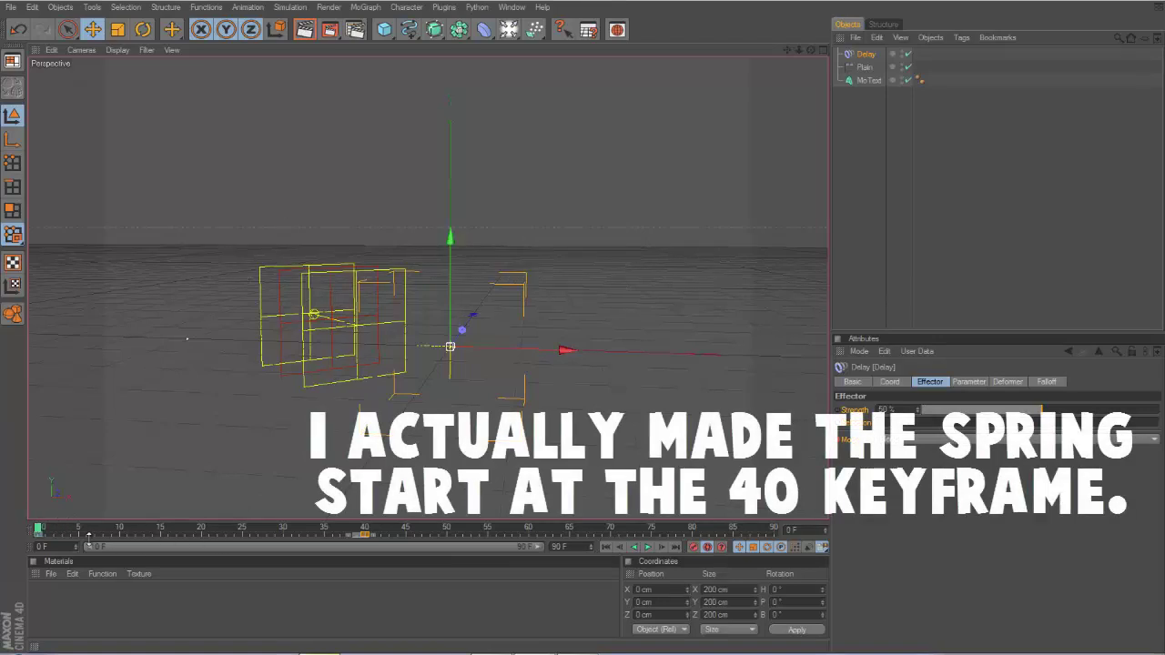
mouse_move(36, 535)
mouse_down()
mouse_move(273, 532)
mouse_move(38, 532)
mouse_up()
Delete the old Delay effector, add a new one in Spring mode, and scrub to preview.
click(865, 54)
key(Delete)
click(874, 68)
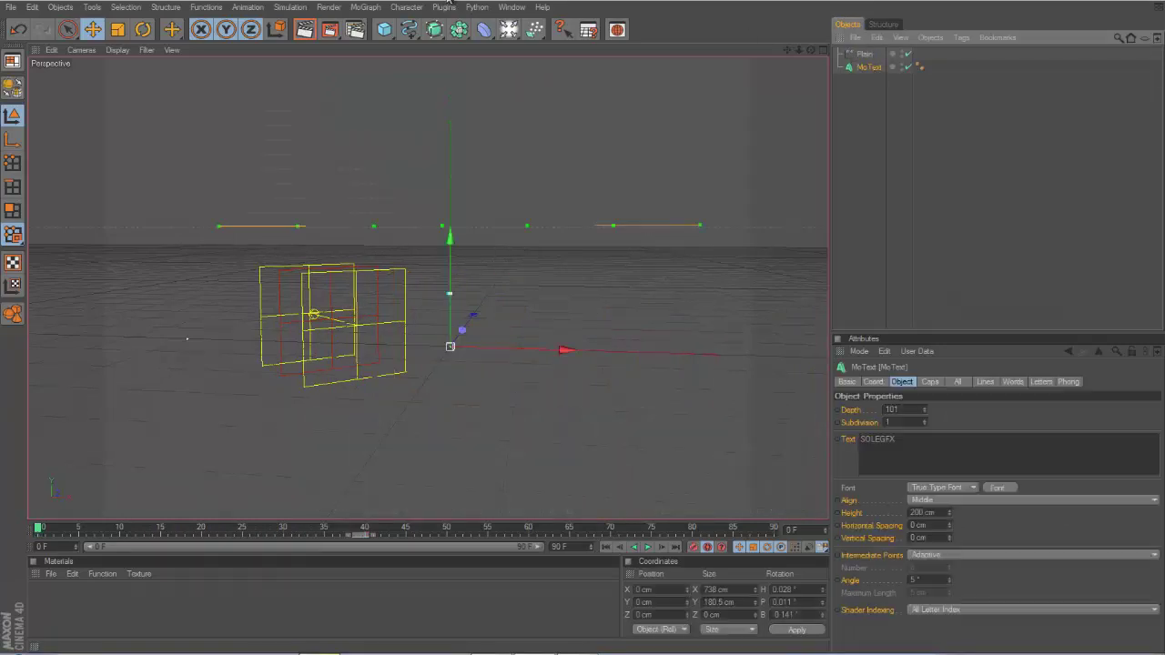
click(365, 7)
mouse_move(383, 25)
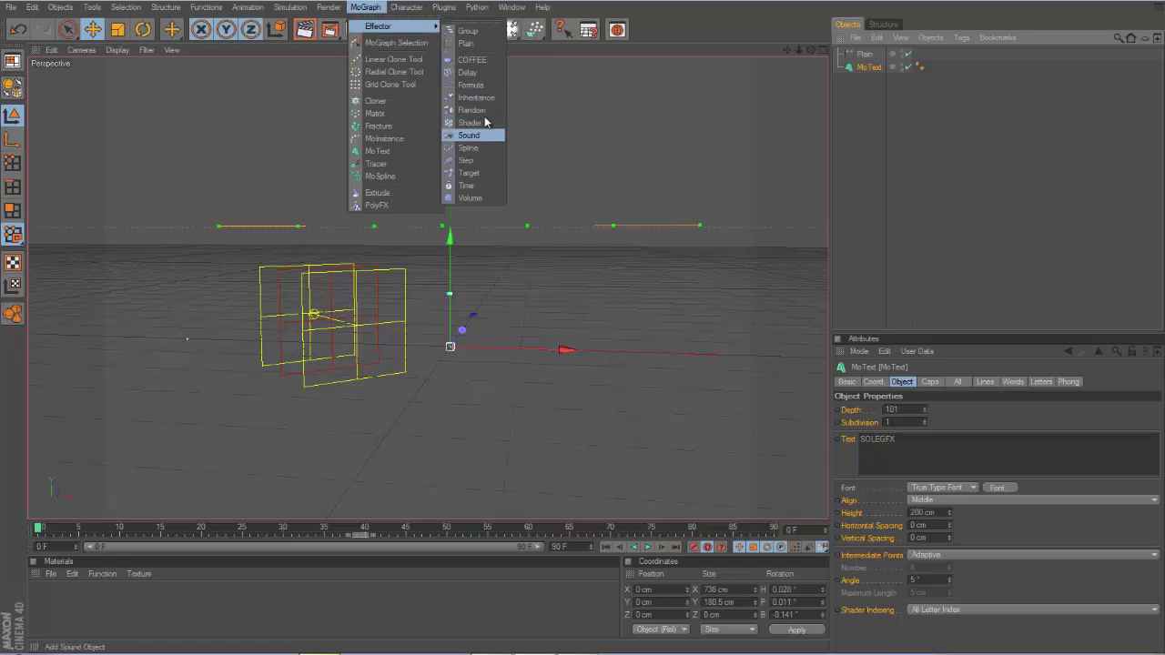
click(469, 72)
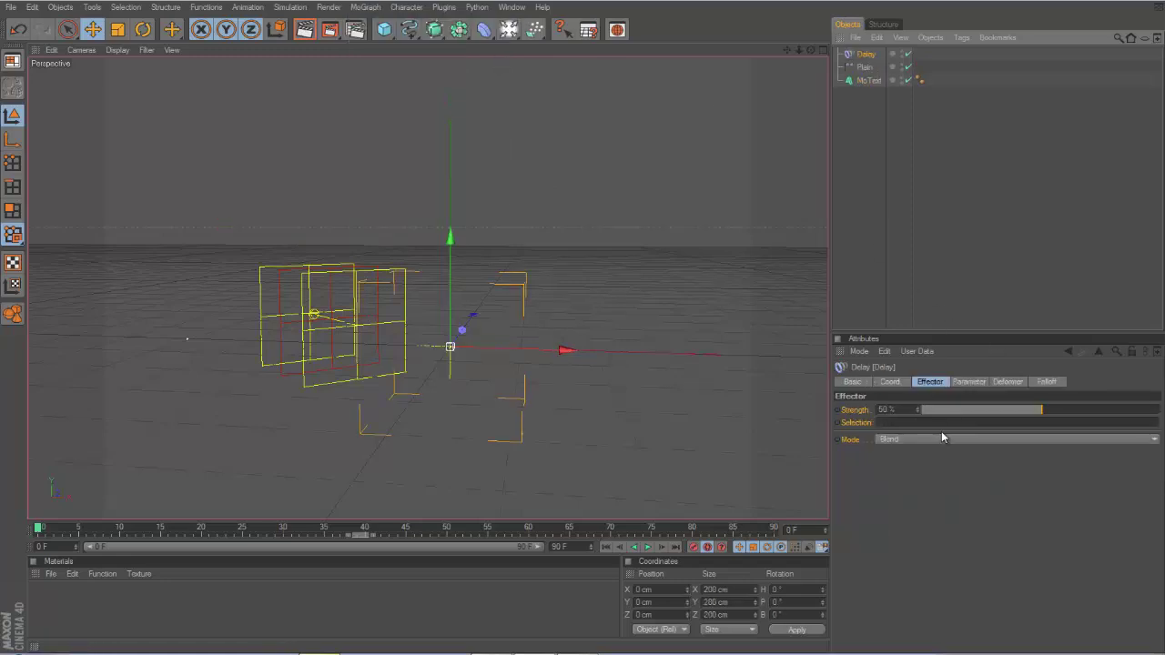
click(943, 438)
click(919, 477)
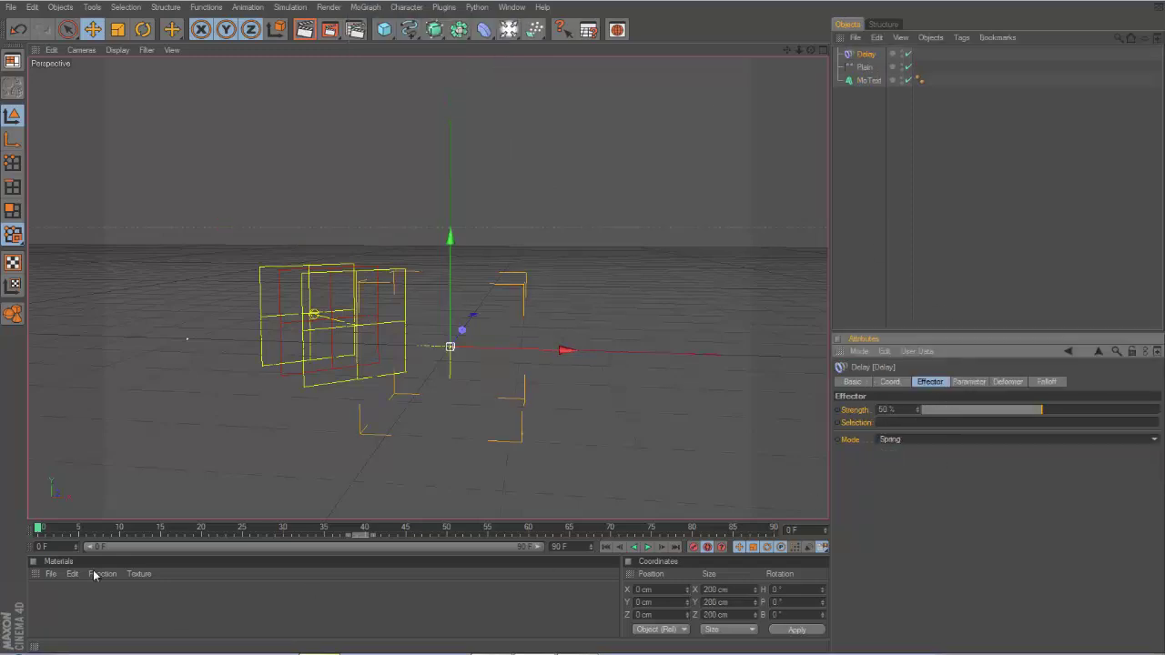
mouse_move(37, 533)
mouse_down()
mouse_move(338, 531)
mouse_move(37, 526)
mouse_up()
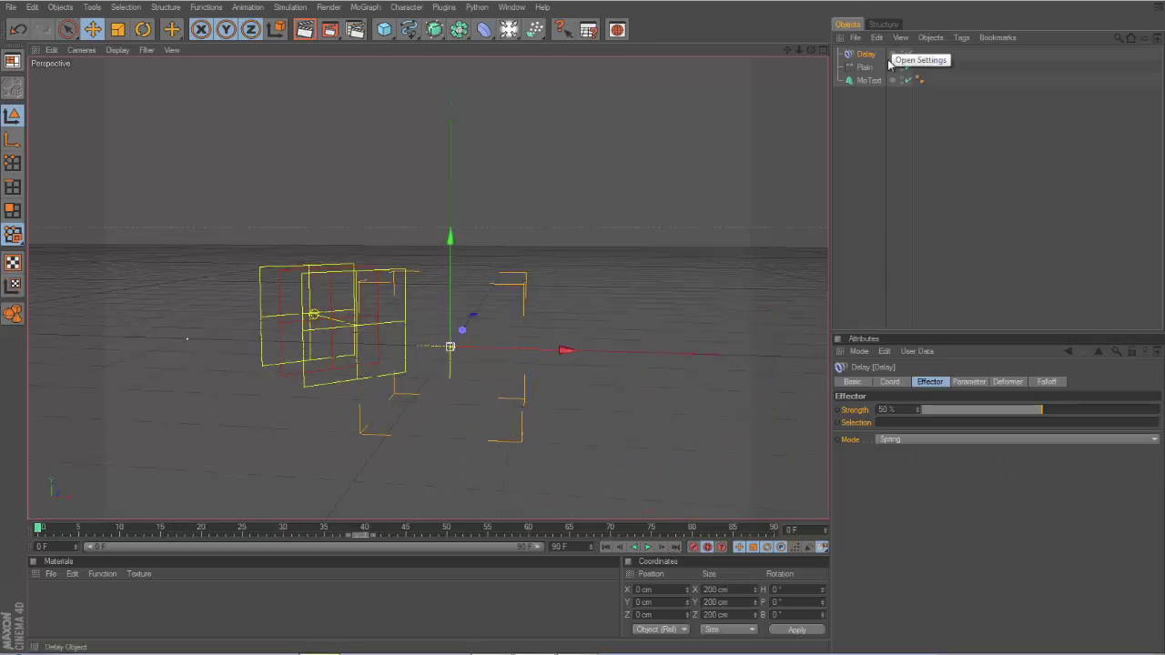
click(869, 81)
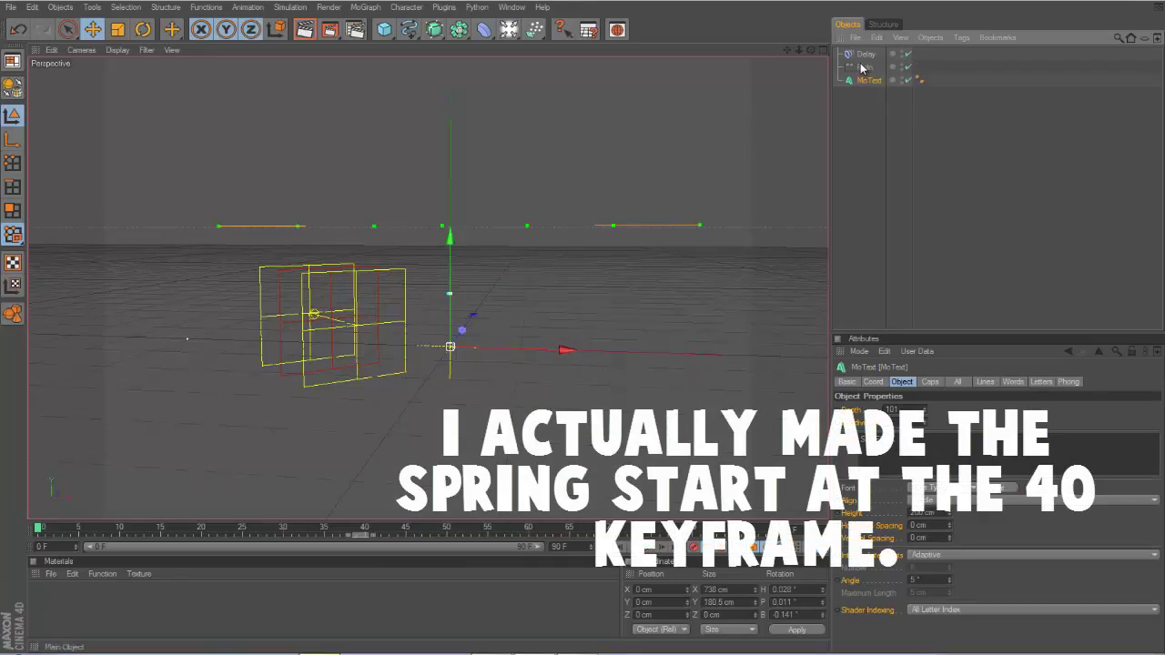
Review Plain, Delay and MoText, then play from frame 0 twice to see the build-in.
click(871, 69)
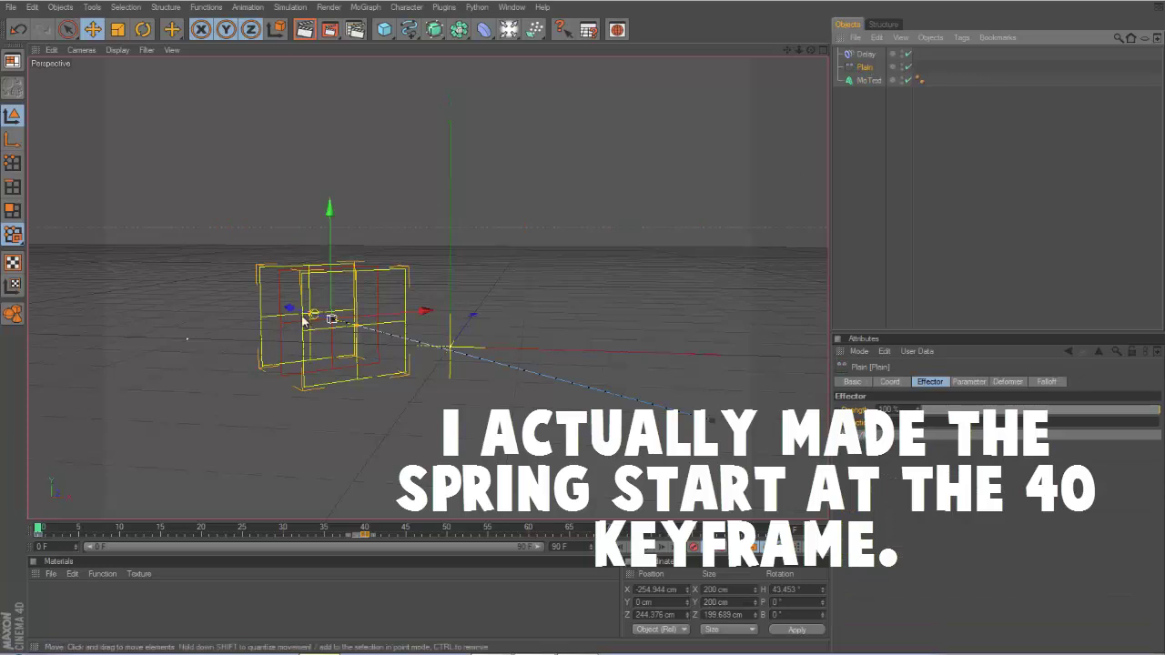
click(865, 55)
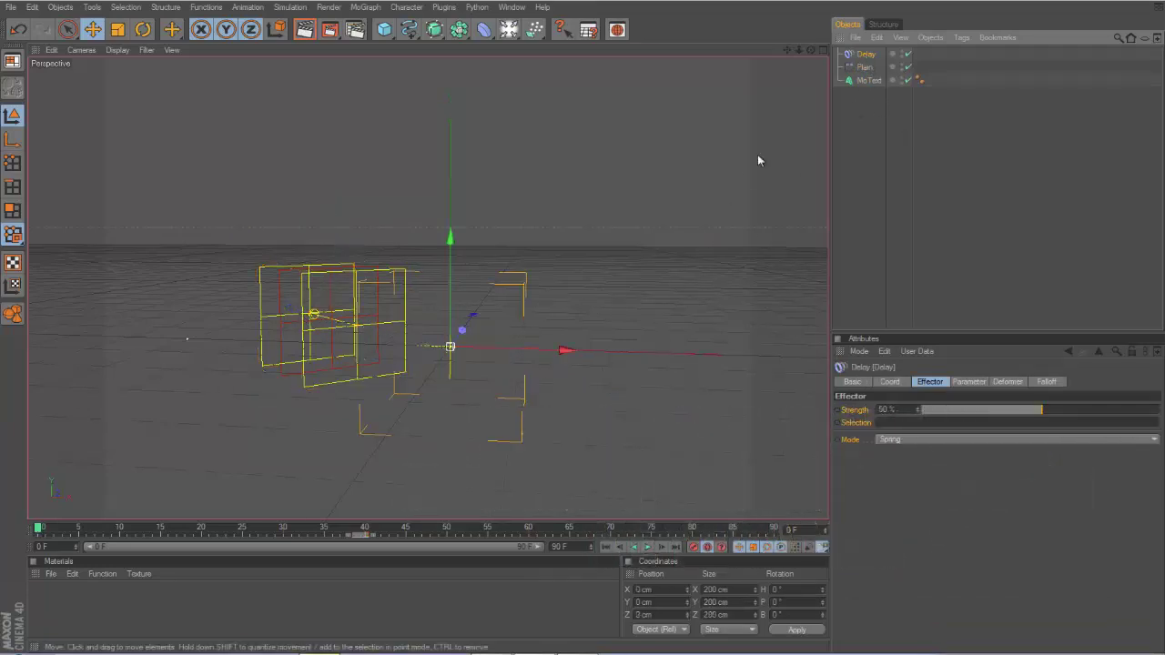
click(869, 80)
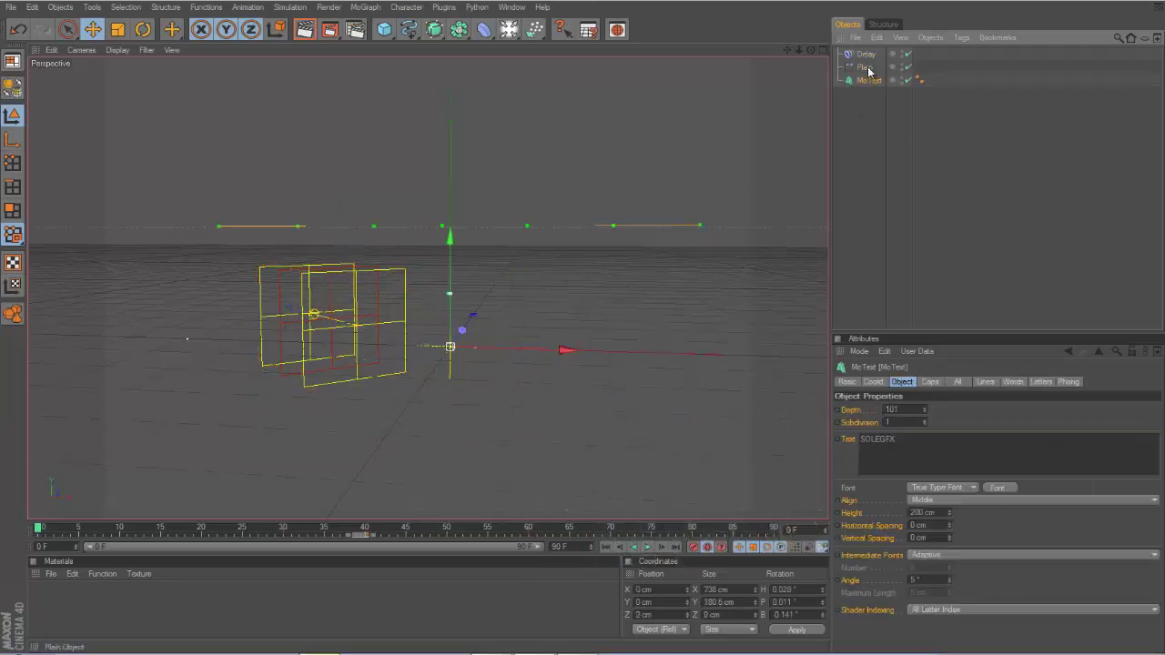
click(866, 67)
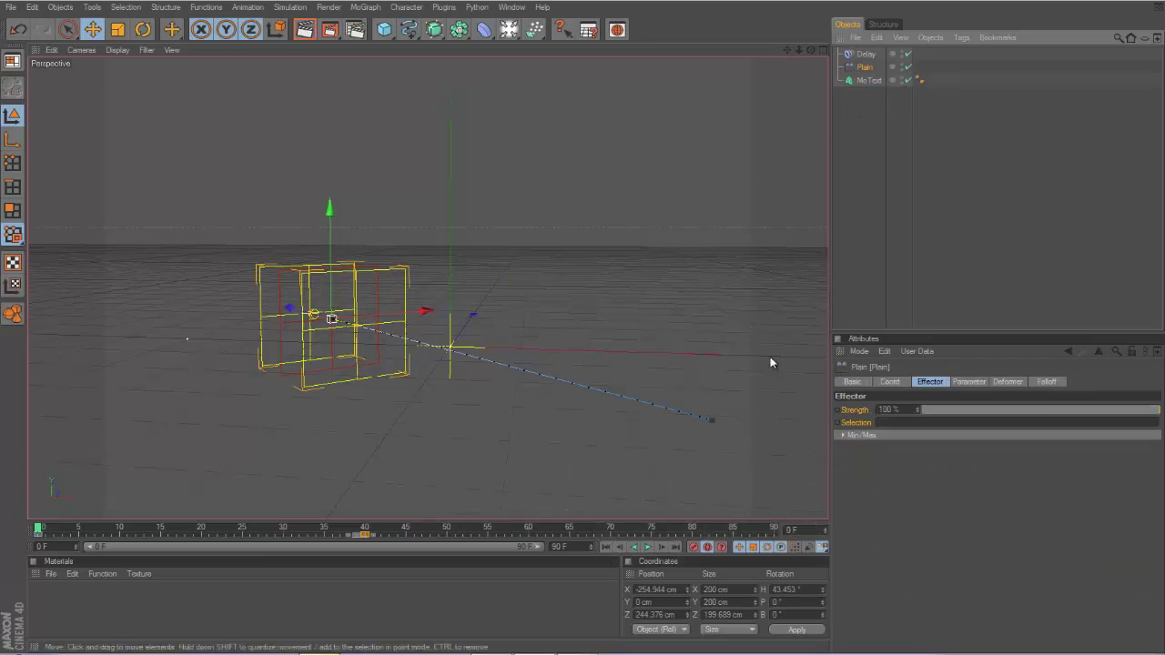
click(865, 54)
click(867, 81)
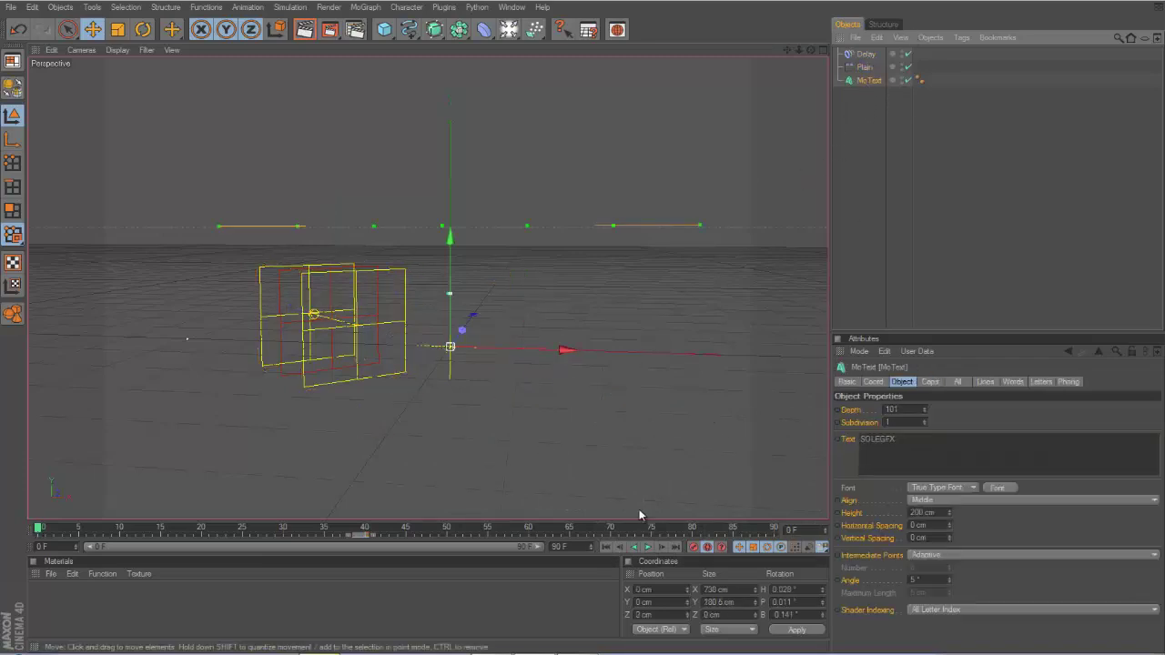
click(647, 547)
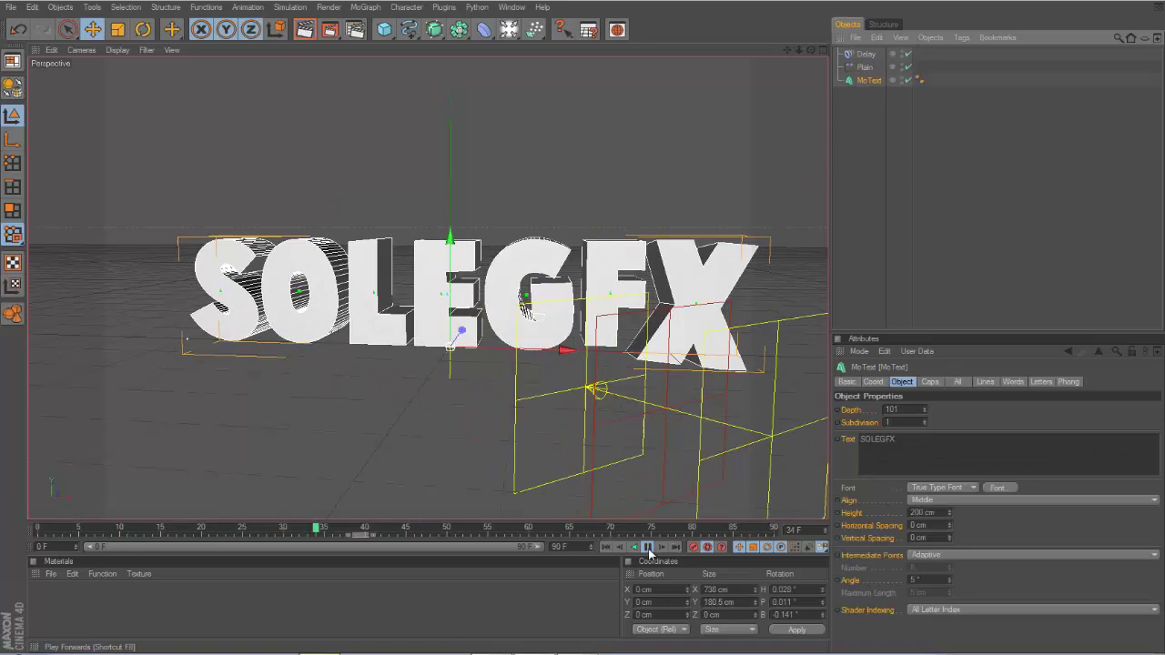
click(36, 533)
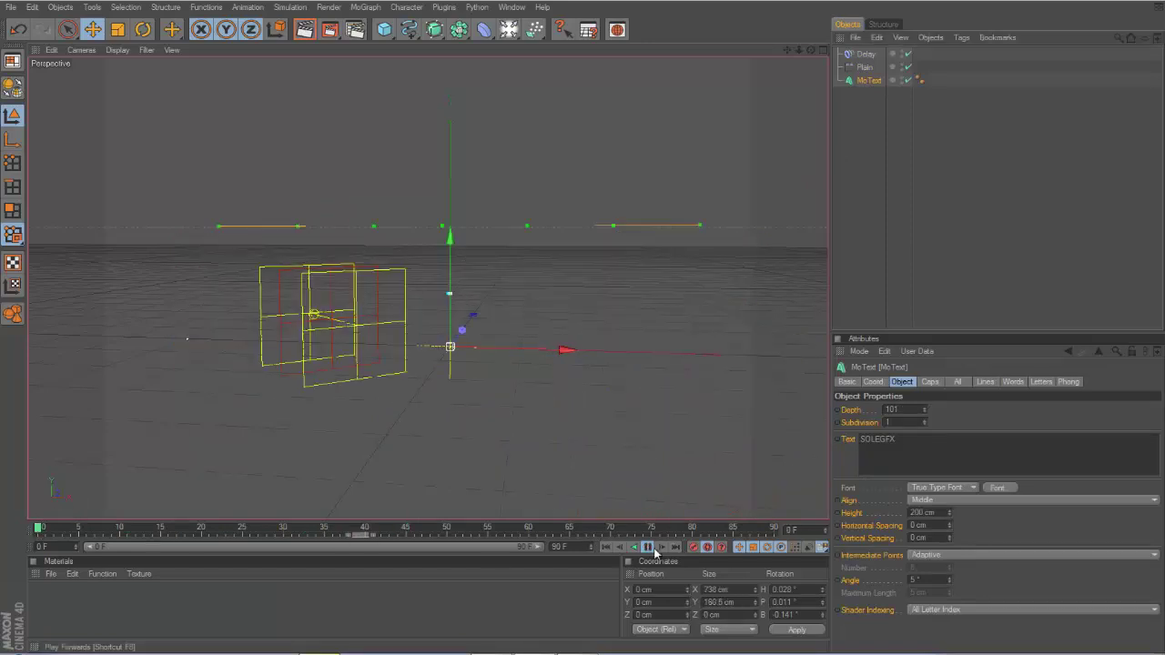
key(F8)
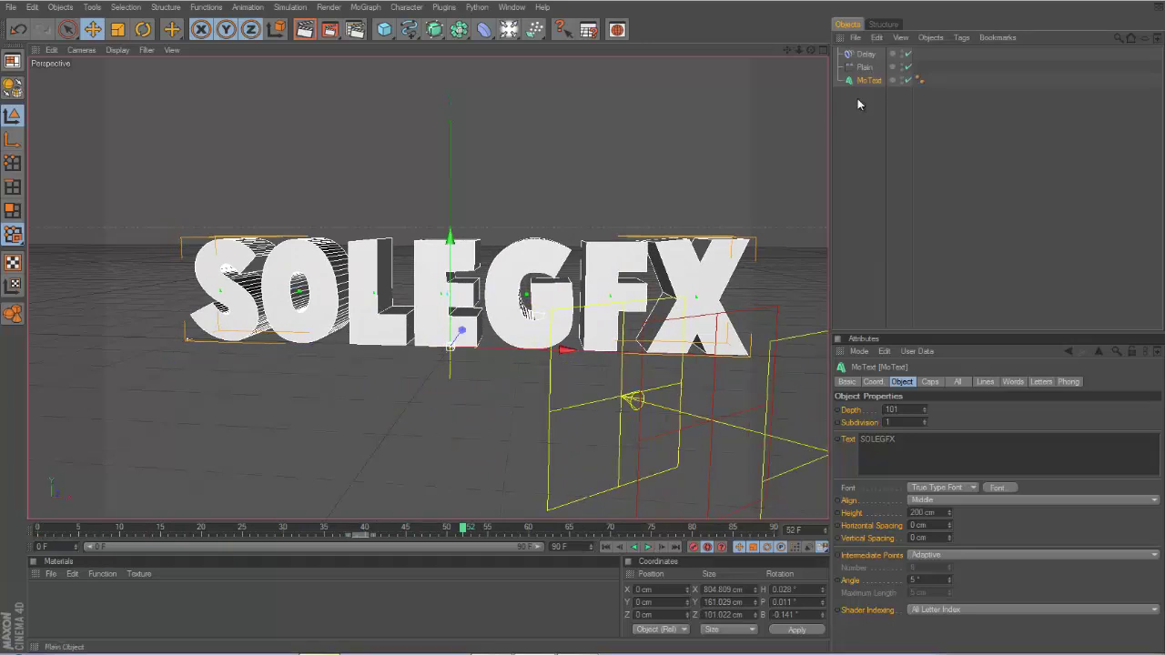
Create a new material with color R 255, G 0, B 0.
double_click(242, 601)
double_click(43, 597)
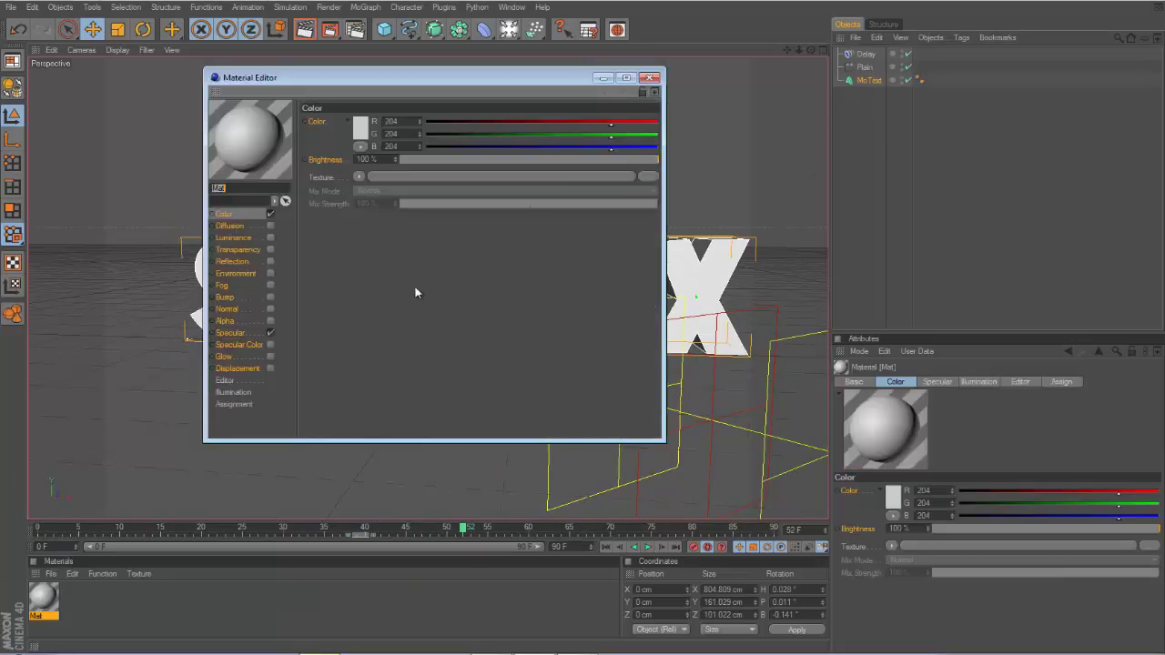
click(367, 133)
click(335, 188)
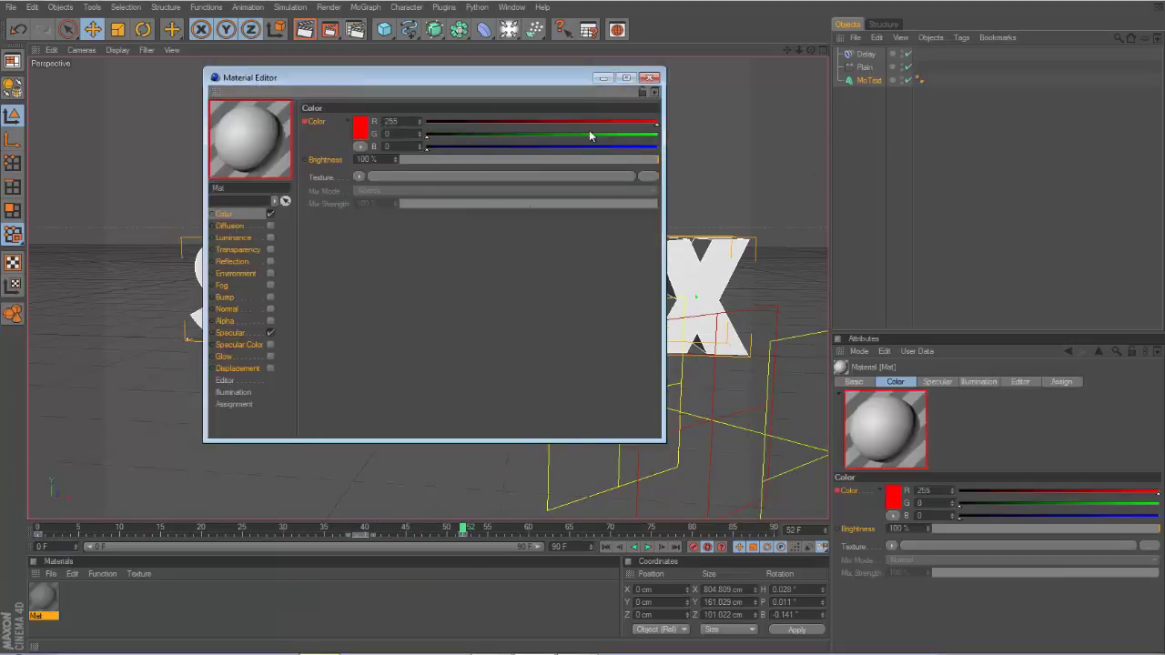
click(649, 77)
Apply the red material to the SOLEGFX MoText and scrub through the animation.
drag(434, 299, 435, 300)
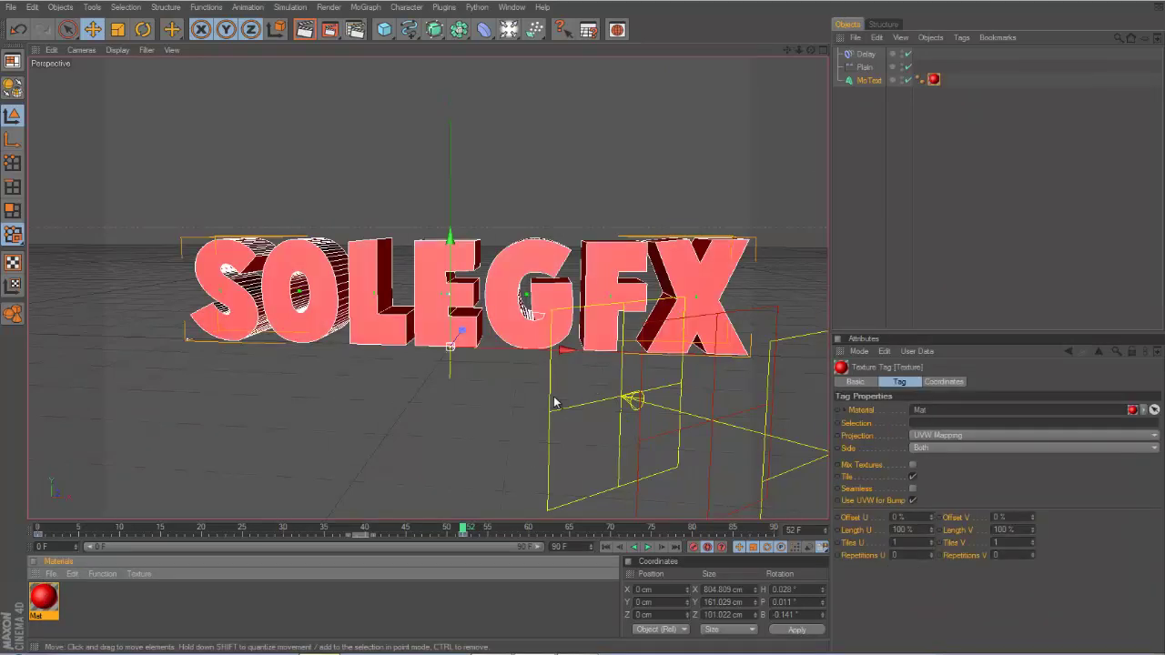
click(820, 105)
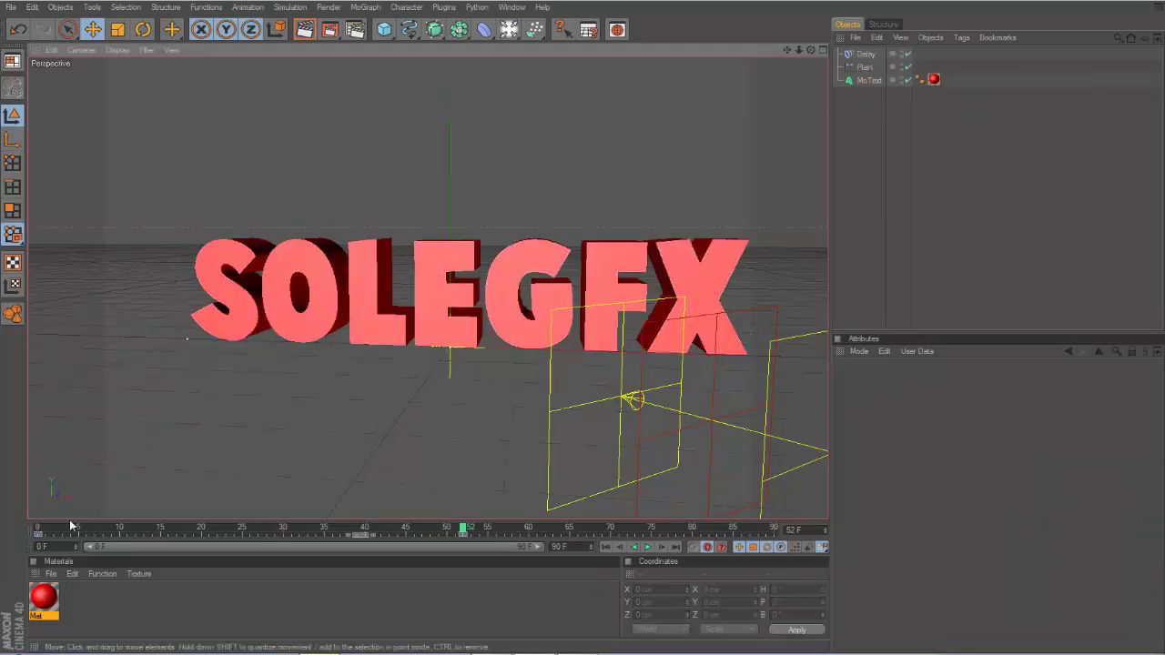
click(37, 528)
drag(54, 529, 444, 514)
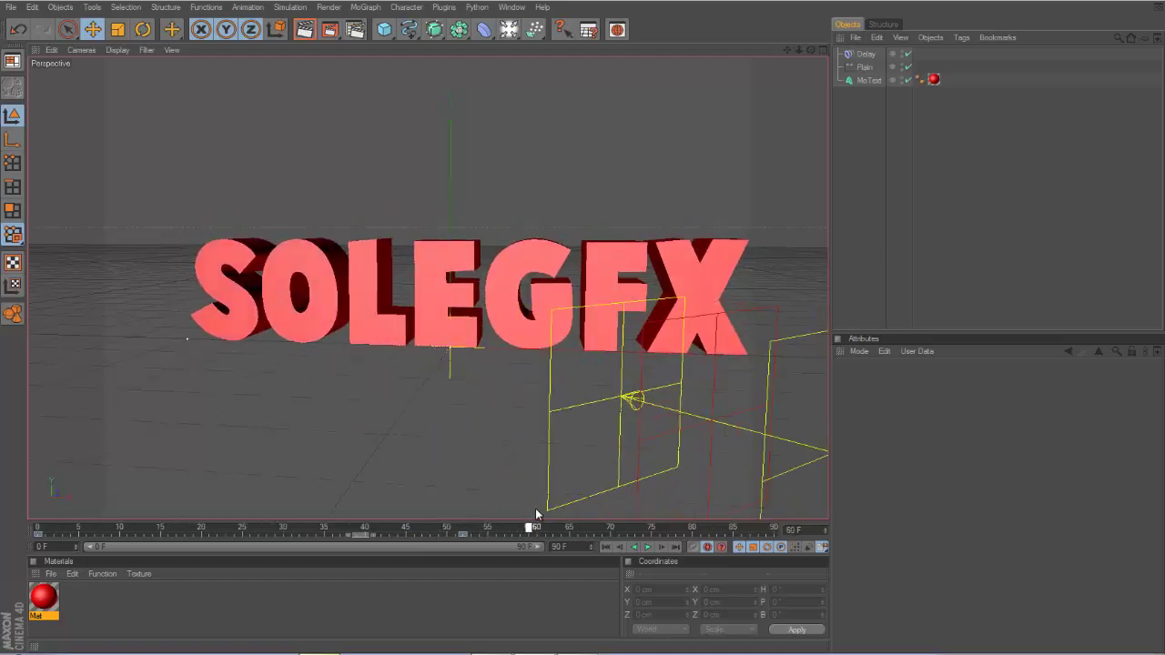
Select MoText and position the timeline at its keyframe where the spin should land.
click(869, 80)
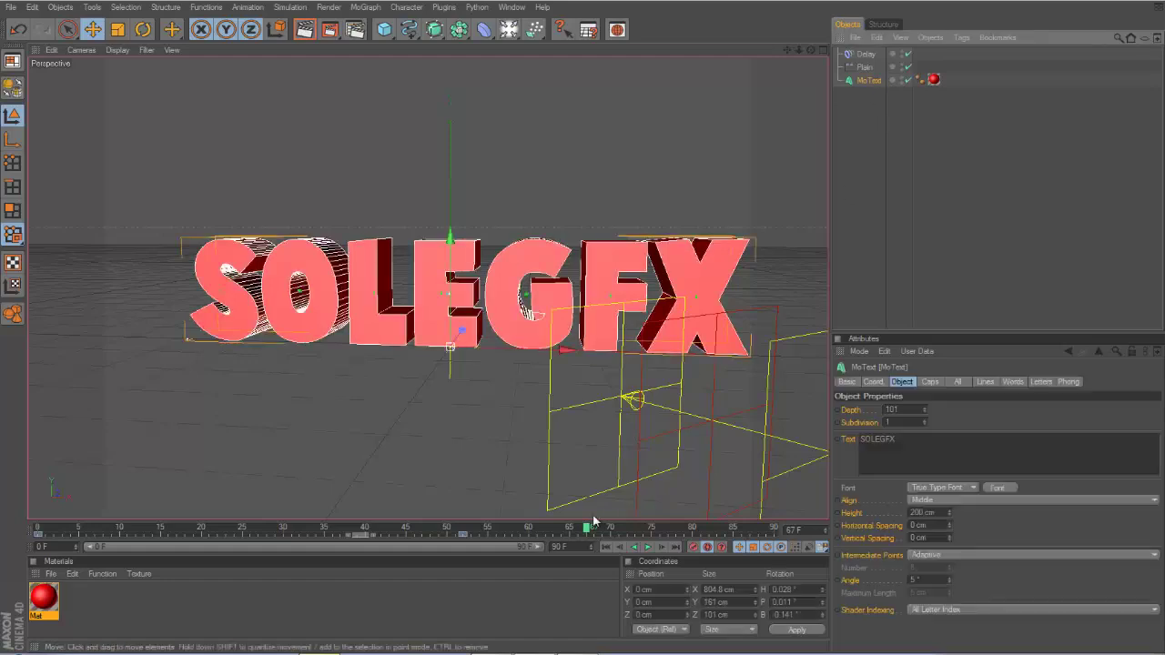
drag(591, 527, 410, 530)
click(461, 537)
click(455, 535)
click(864, 66)
click(863, 80)
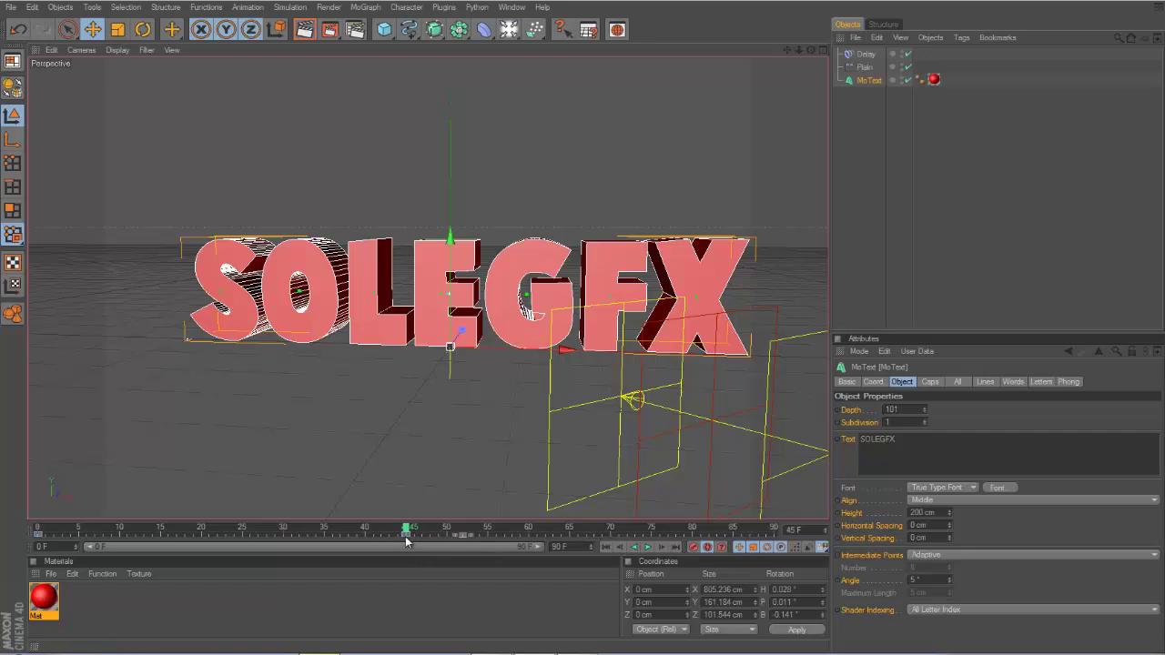
click(407, 536)
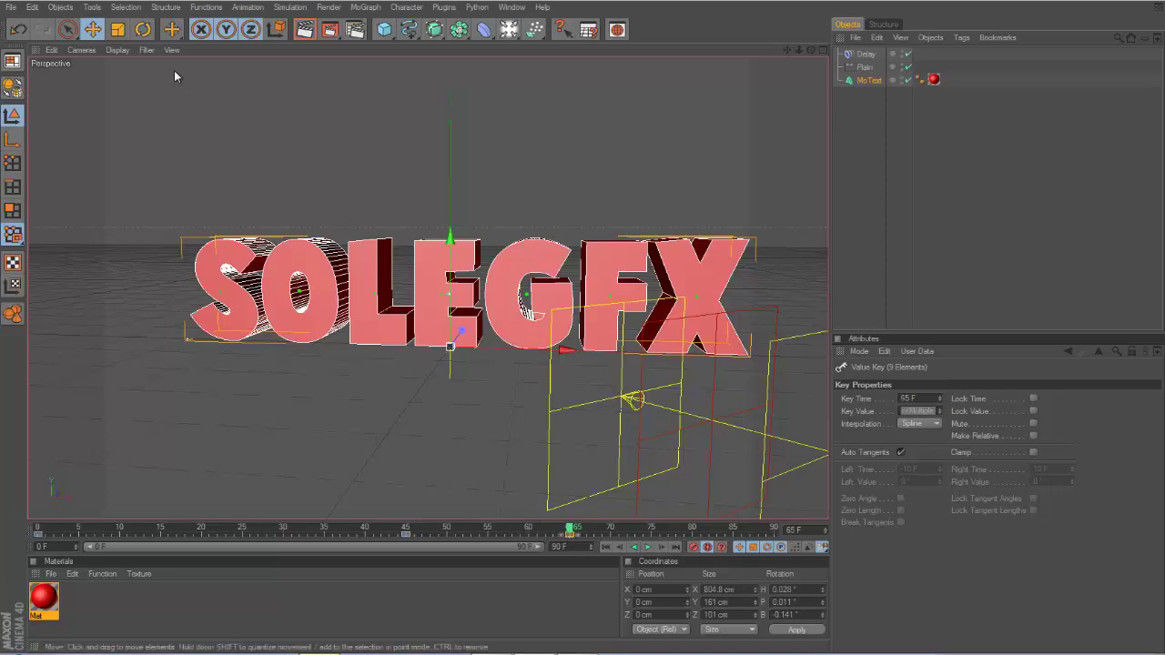
Rotate the SOLEGFX heading to 422° and play back to preview the spin.
key(r)
mouse_move(454, 360)
mouse_down()
mouse_move(482, 357)
mouse_move(441, 357)
mouse_move(475, 354)
mouse_up()
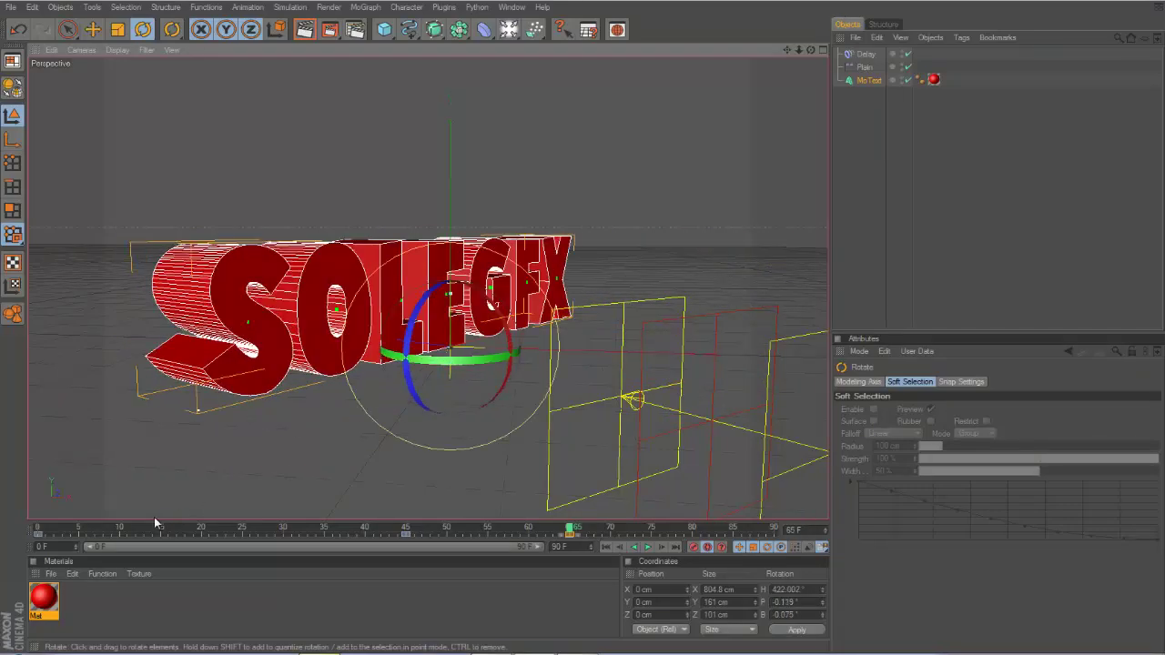
key(shift+f)
click(645, 548)
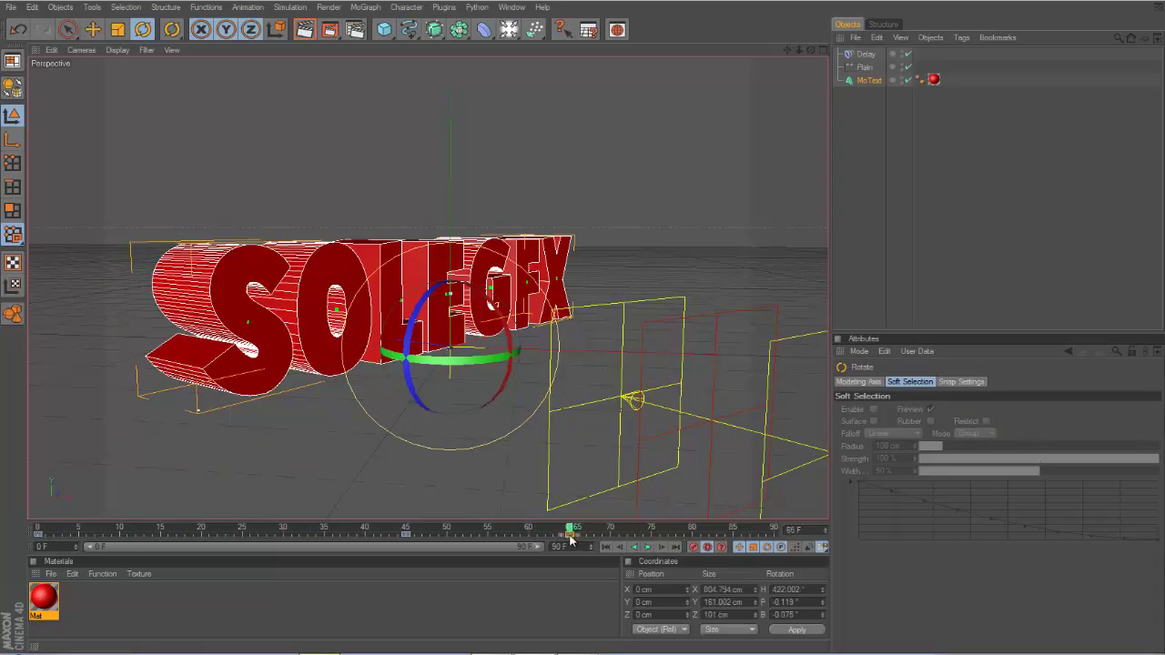
drag(570, 538, 415, 536)
click(647, 547)
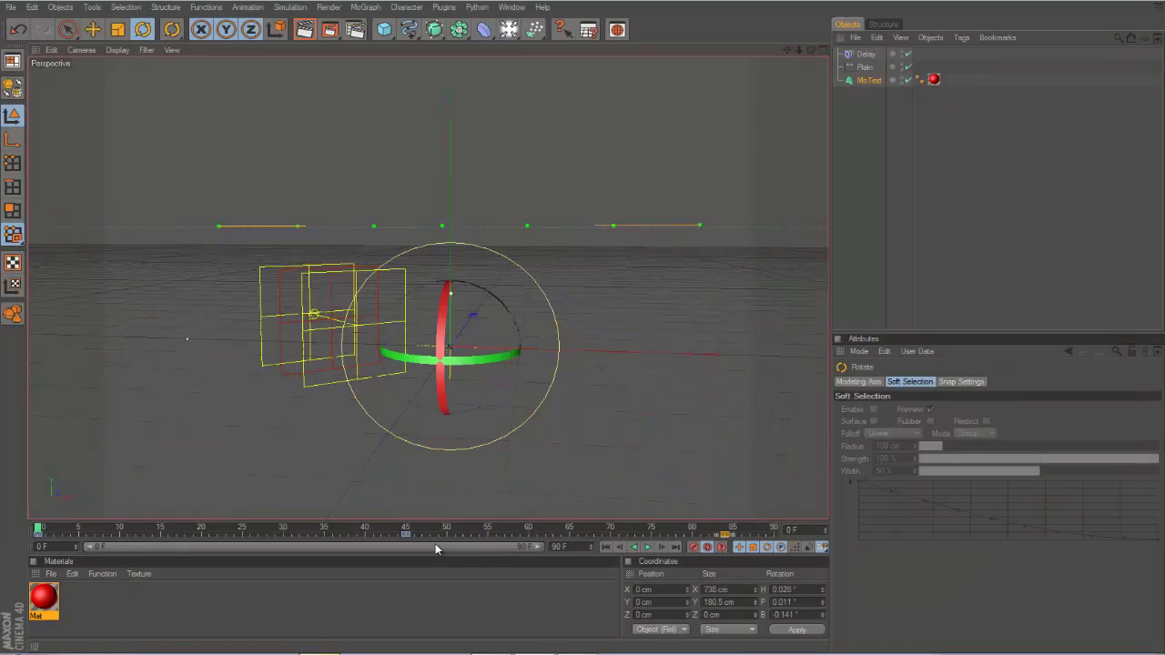
Extend the scene to 471 frames, show 216 frames, and spin SOLEGFX's heading to 416.516°.
drag(592, 547, 550, 593)
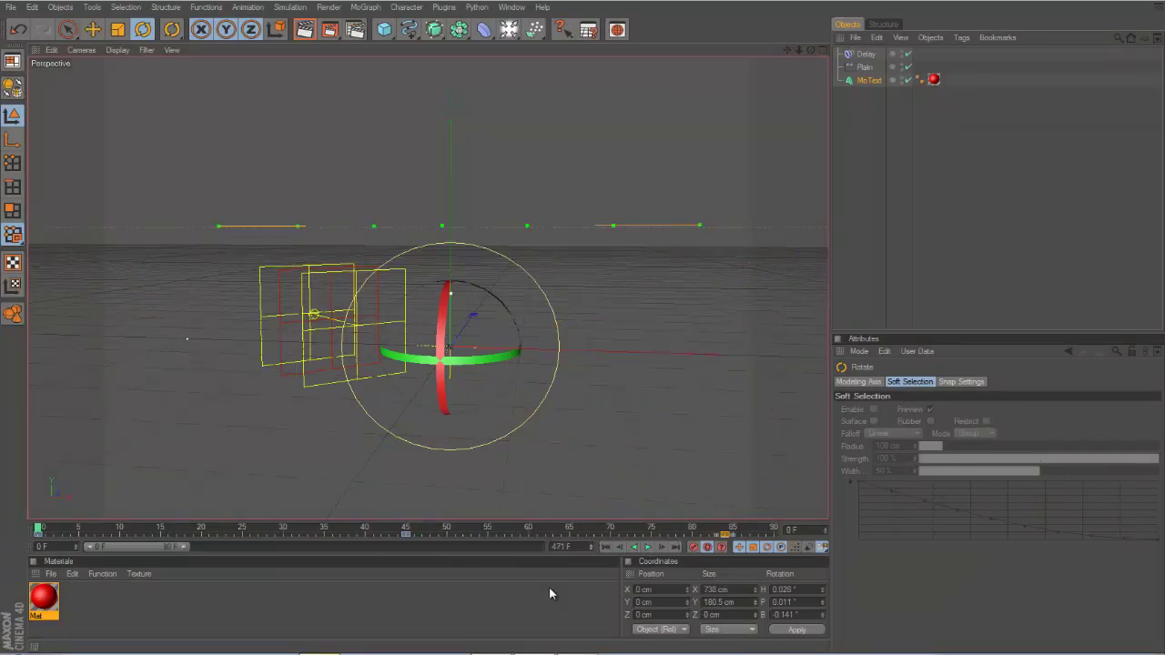
drag(197, 545, 331, 526)
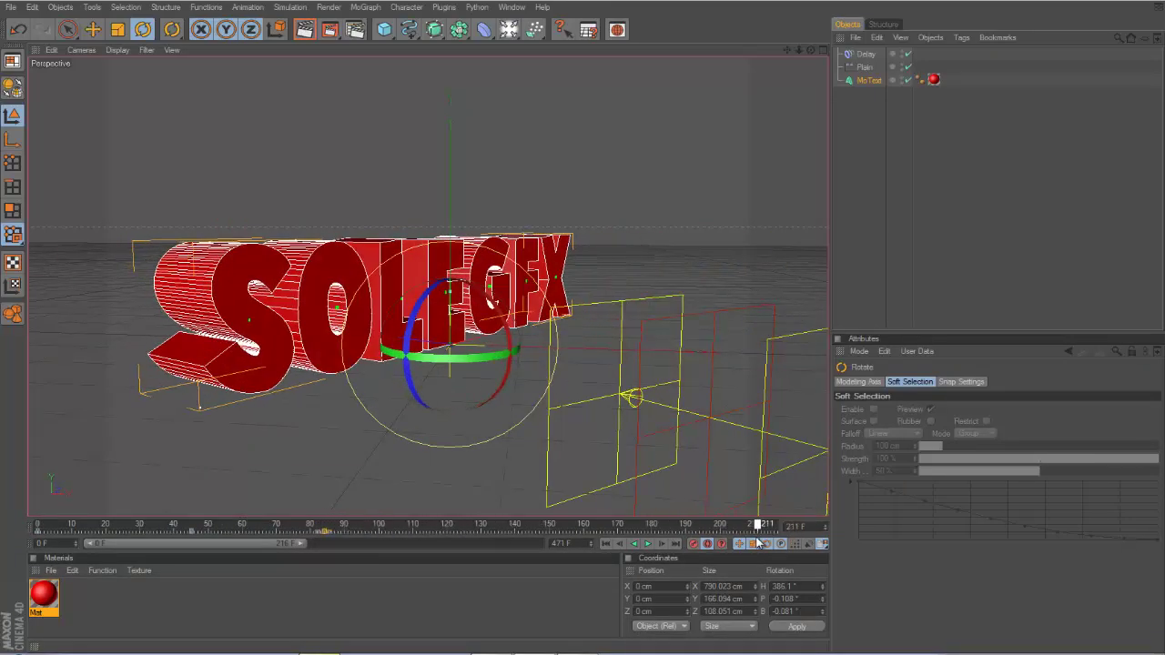
drag(467, 362, 341, 388)
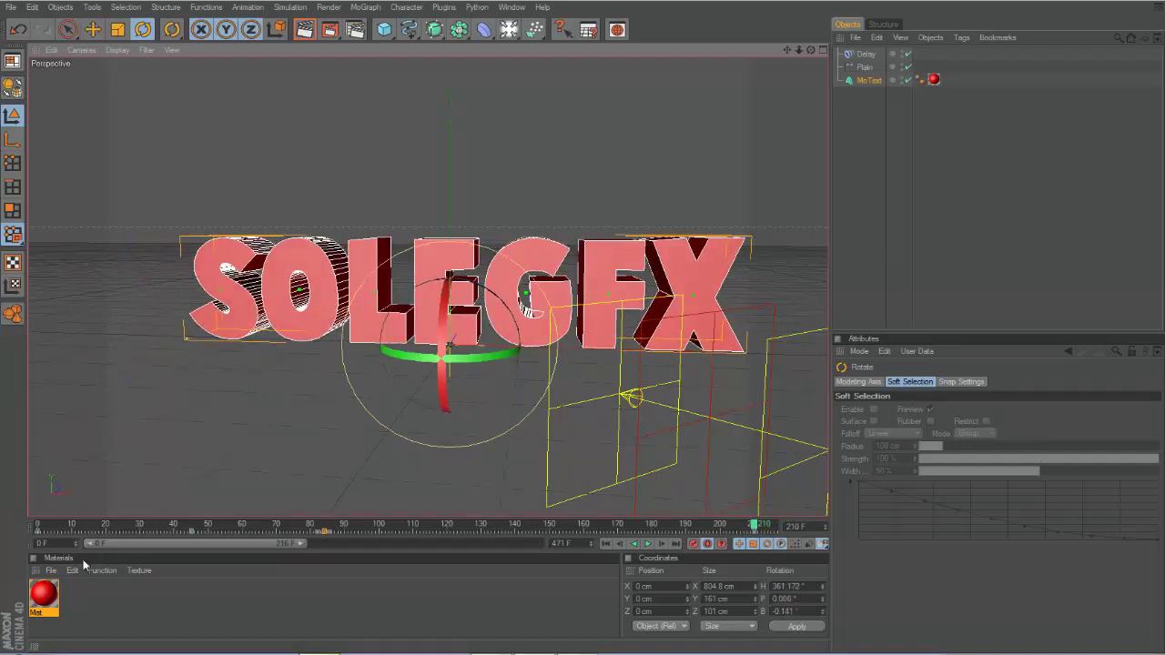
Play the lengthened spin from the start, widen the visible range to 355 frames, and check frame 83.
click(39, 525)
click(648, 544)
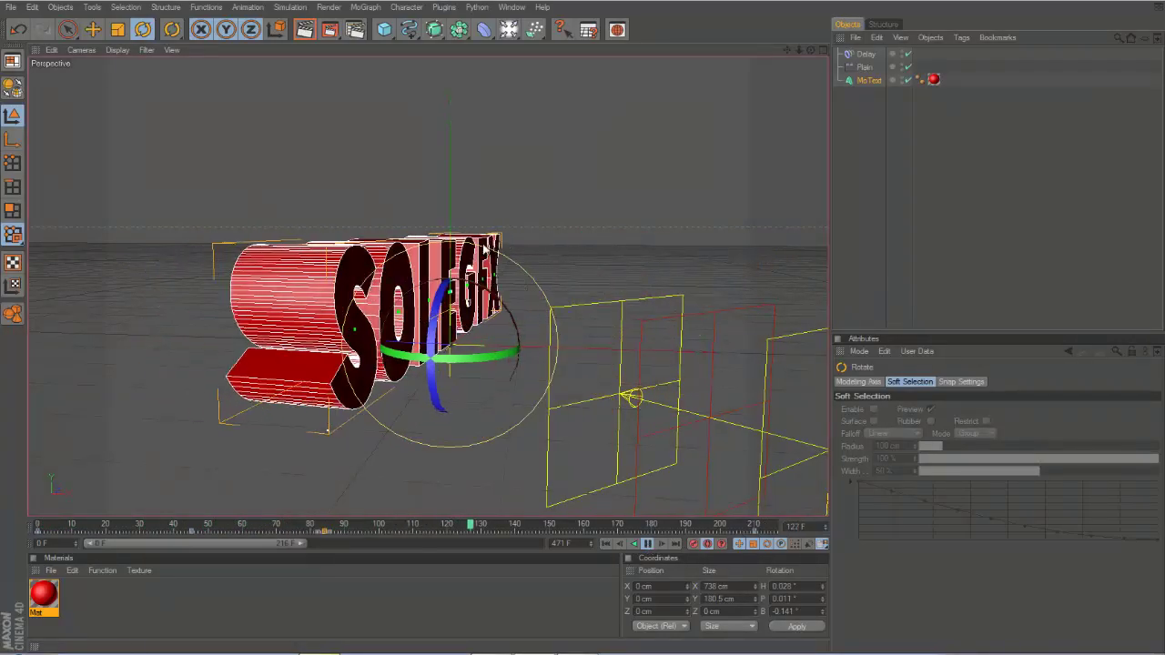
click(647, 544)
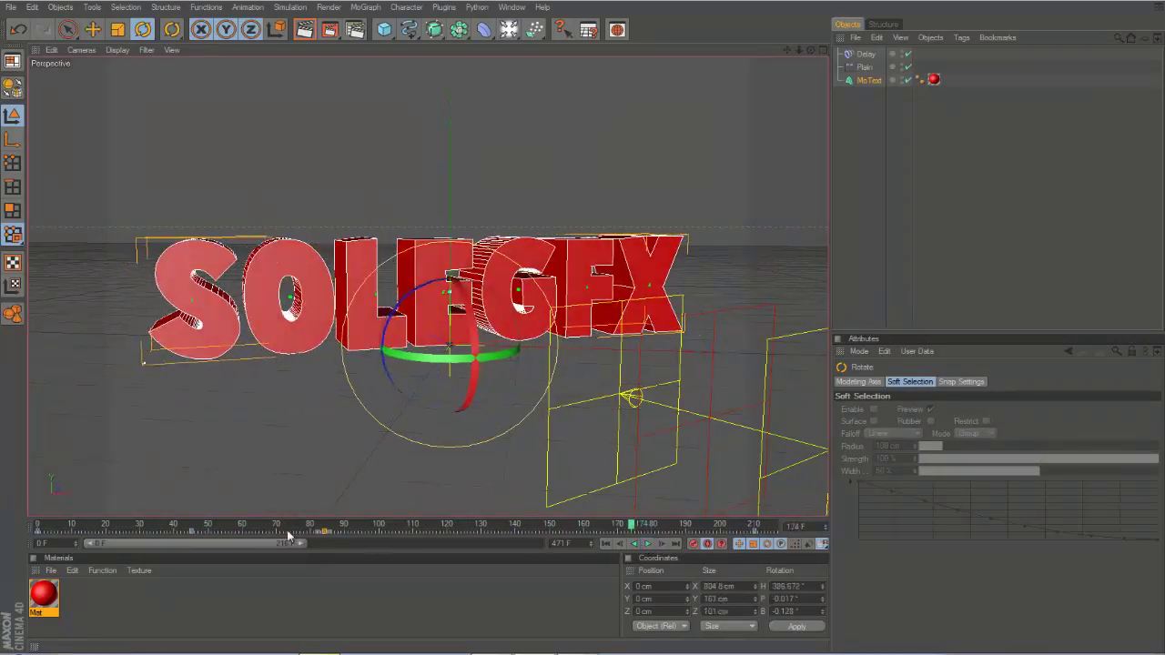
drag(301, 545, 732, 535)
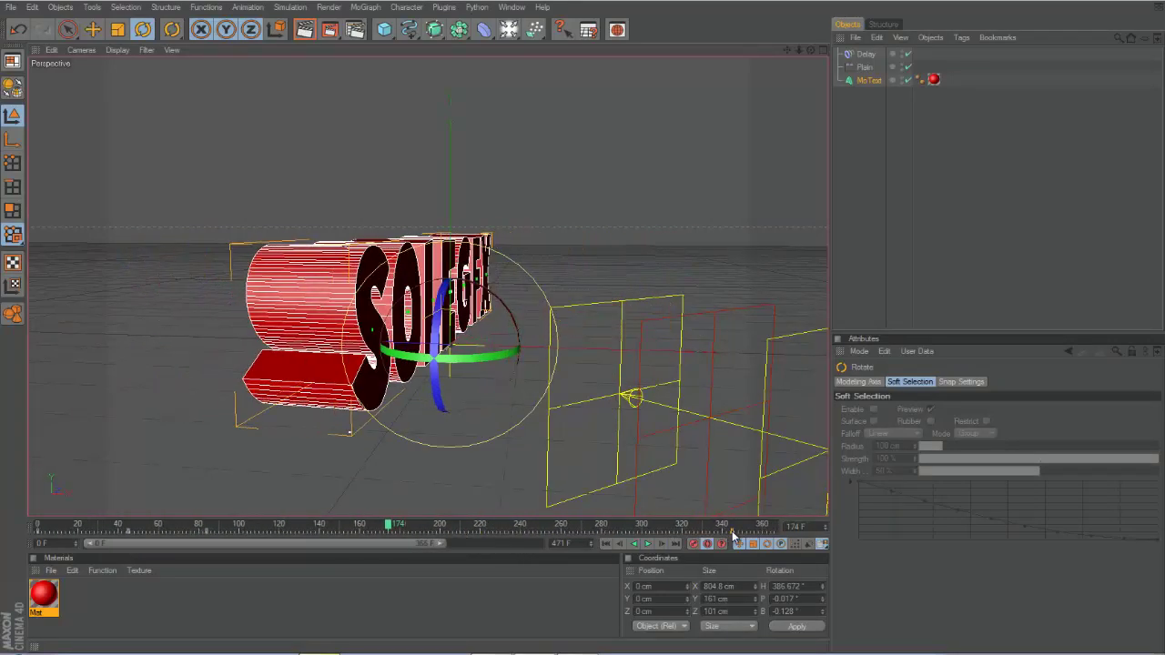
click(206, 526)
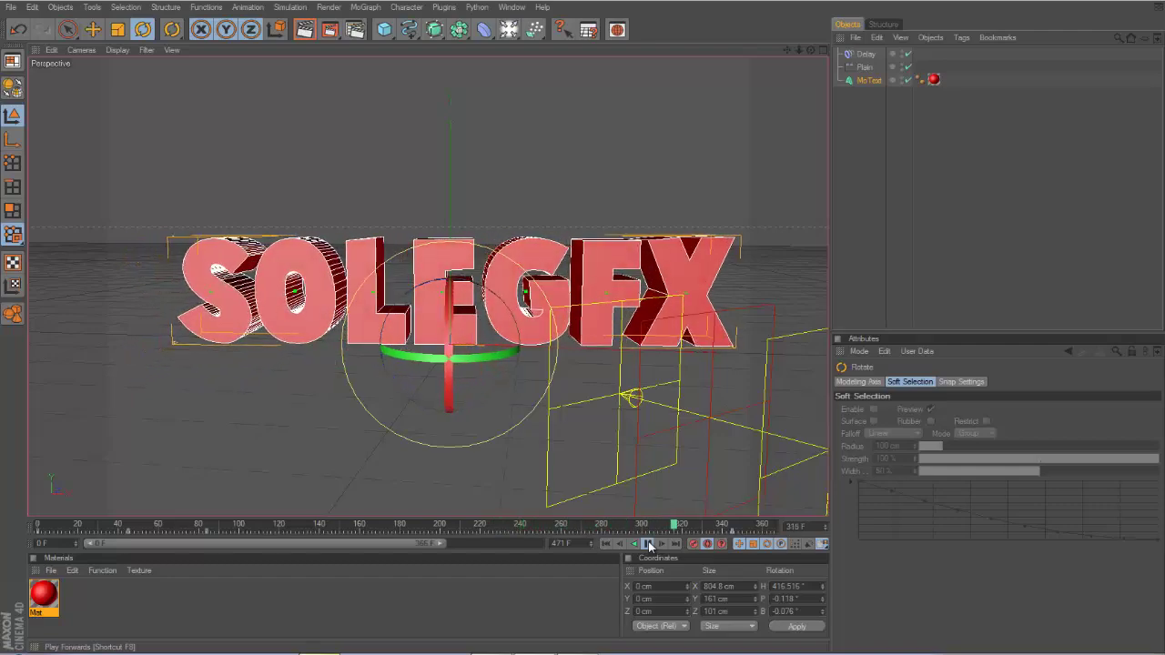
click(649, 544)
click(39, 525)
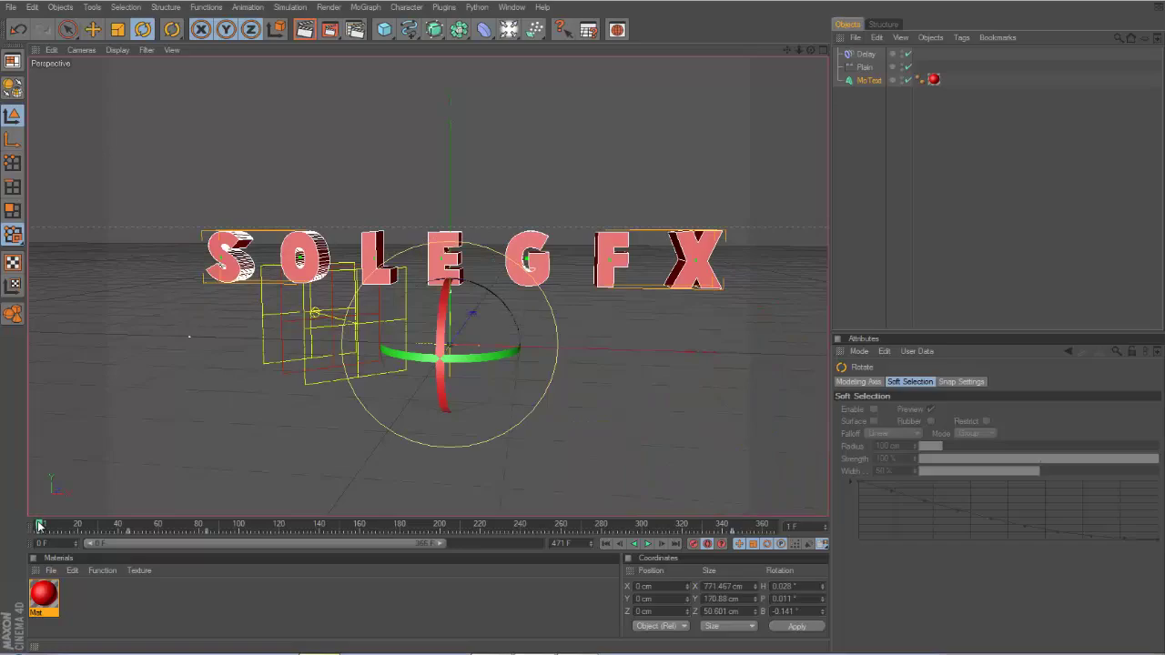
drag(39, 525, 652, 539)
drag(550, 543, 680, 498)
drag(594, 506, 288, 505)
key(F9)
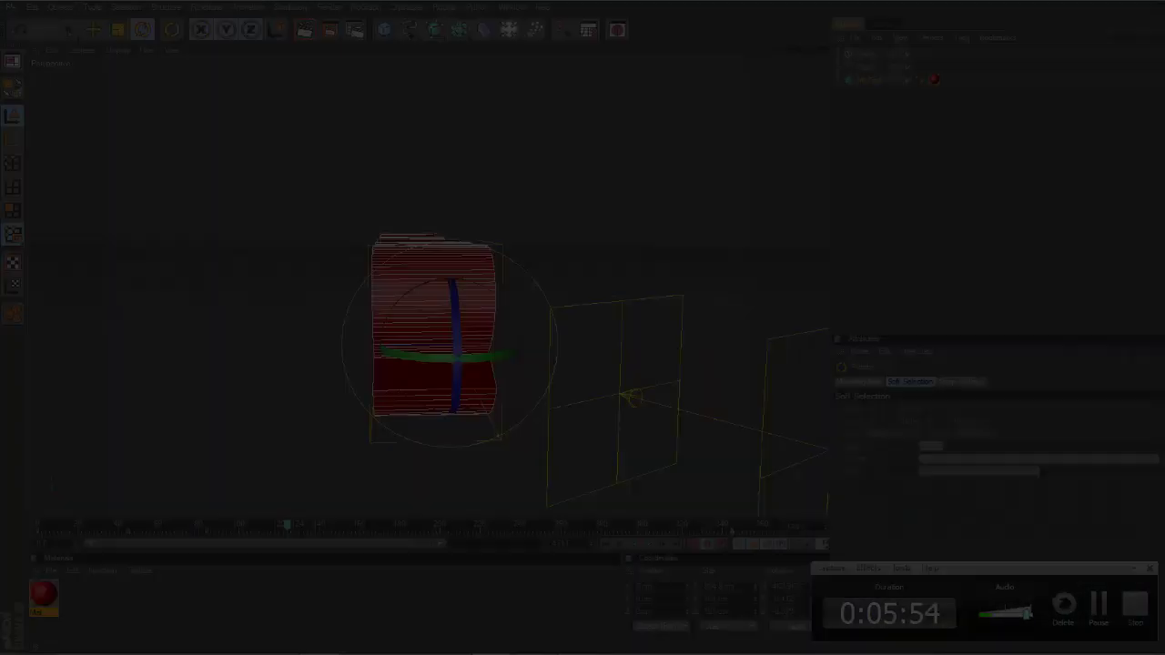